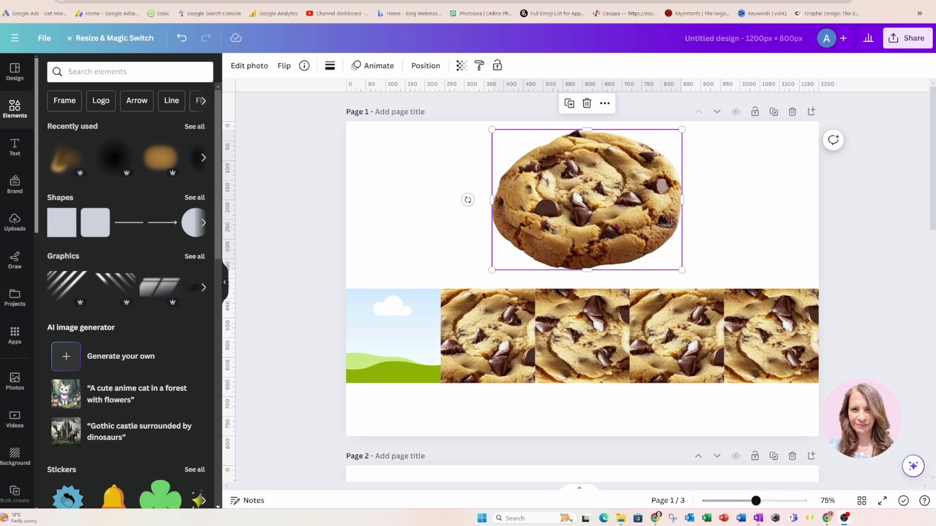
Crop the first cookie tile so it shows an enlarged, zoomed-in cookie close-up
double_click(484, 325)
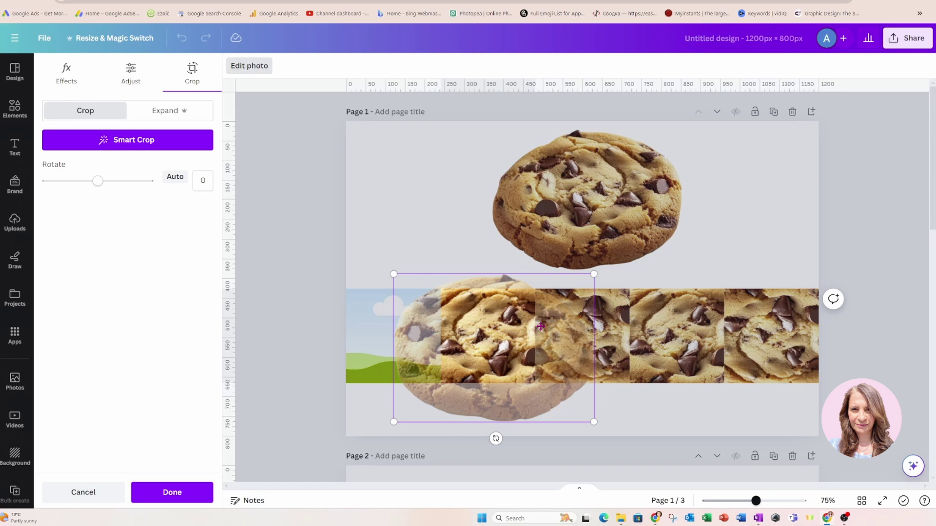
drag(594, 274, 626, 251)
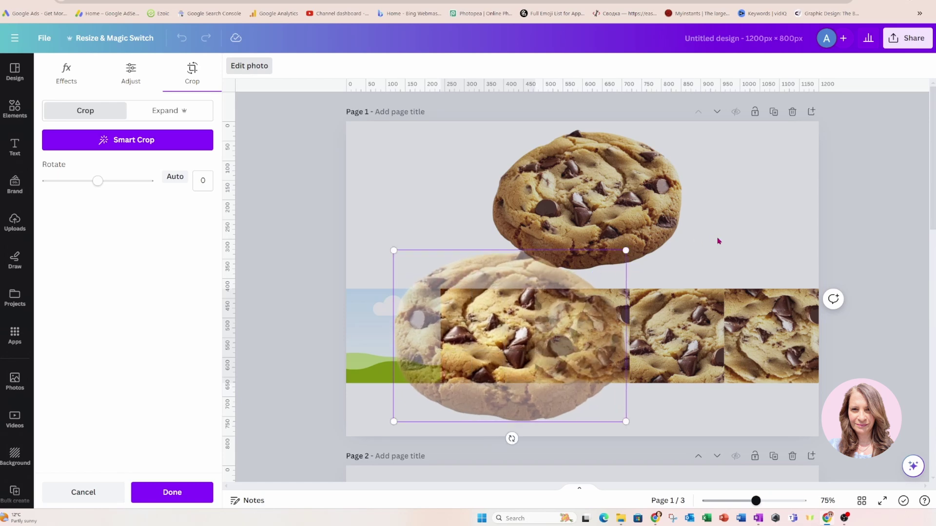
key(Return)
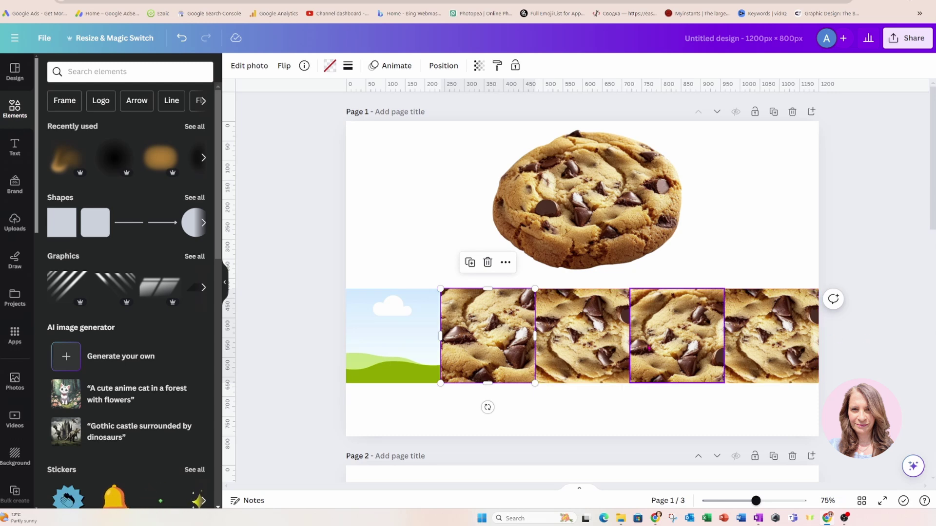
Select the row of cookie tiles on page 2 and bring up its photo editing options
scroll(657, 350, down, 1)
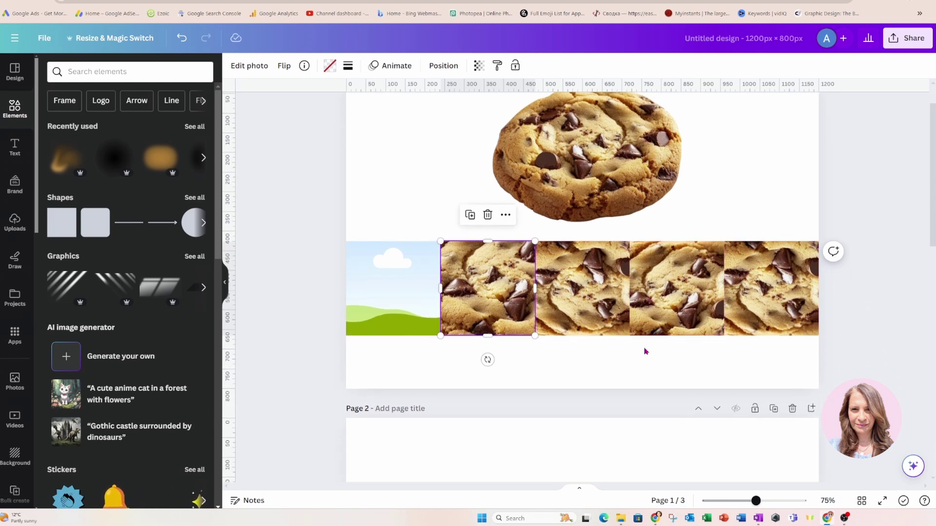
scroll(645, 351, down, 5)
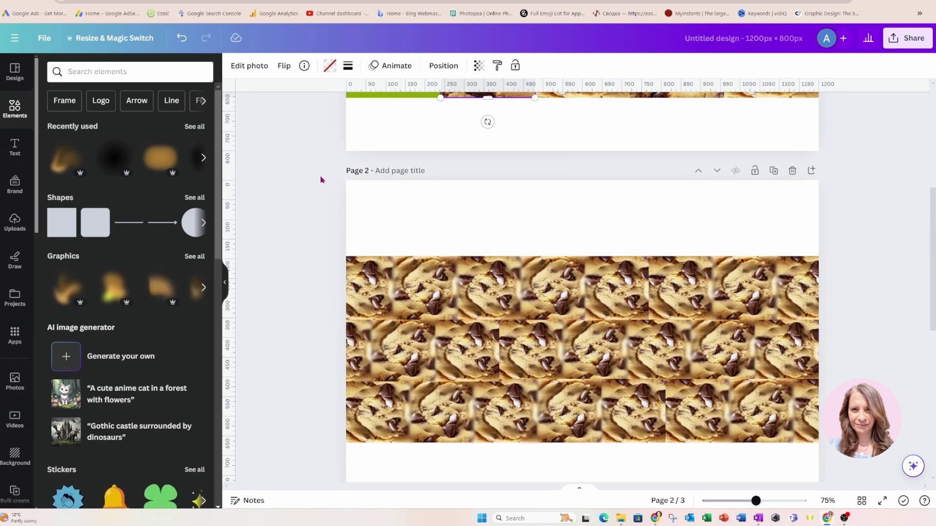
click(351, 273)
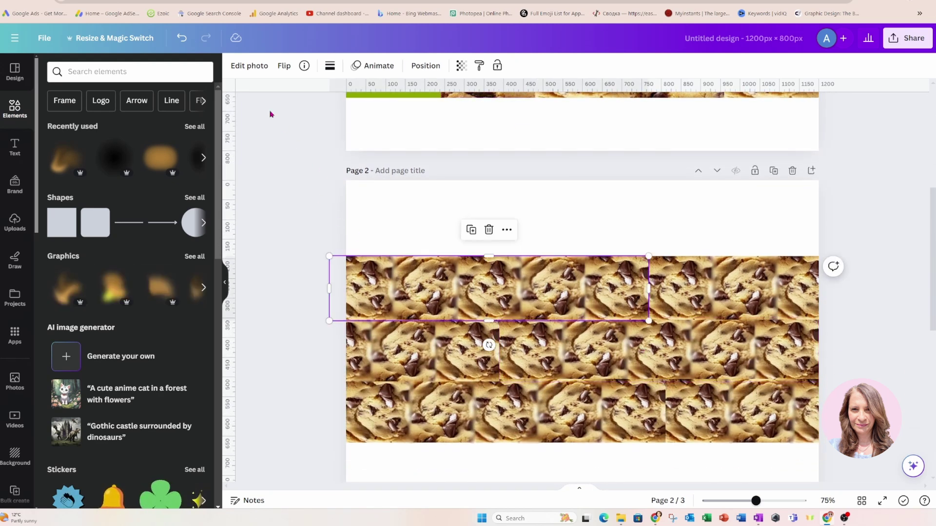
click(249, 67)
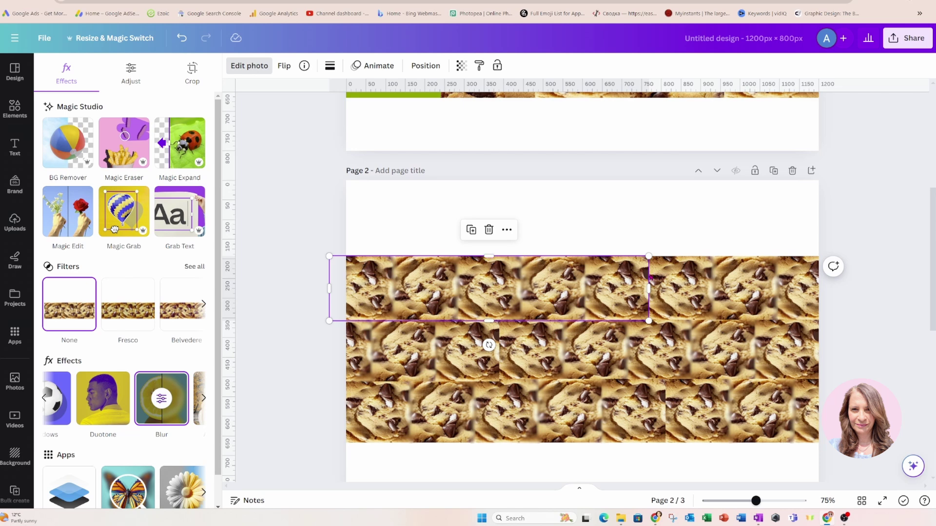
Move the page 3 cookie pattern image slightly lower along the centre guide
scroll(674, 380, down, 2)
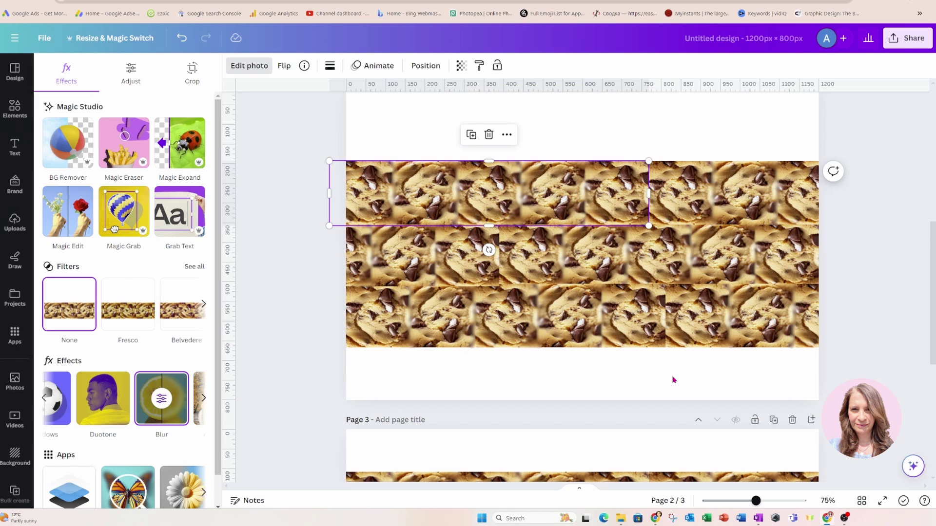
scroll(674, 380, down, 4)
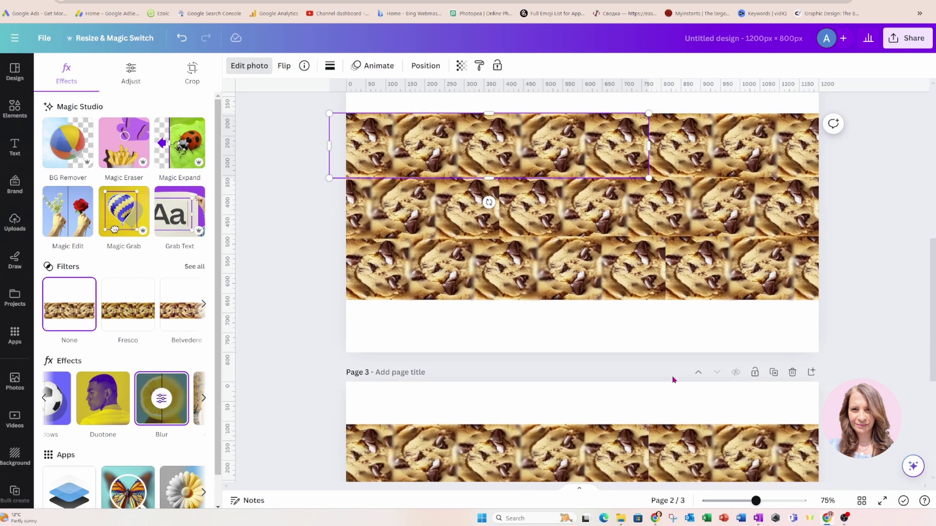
scroll(674, 380, down, 2)
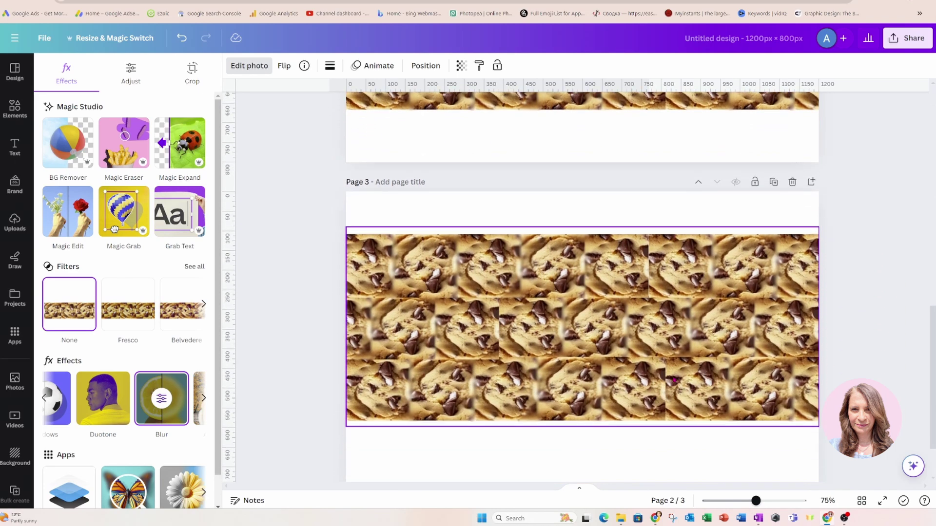
click(666, 351)
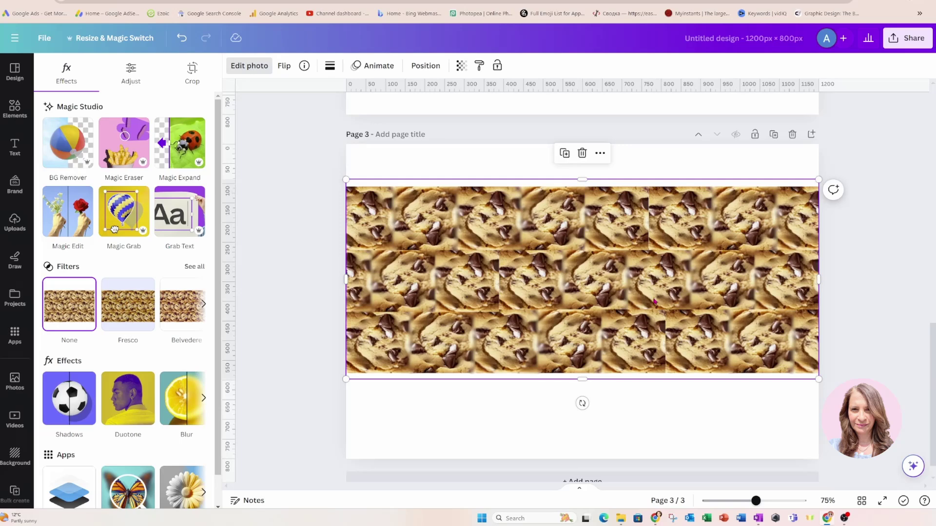
drag(666, 351, 431, 364)
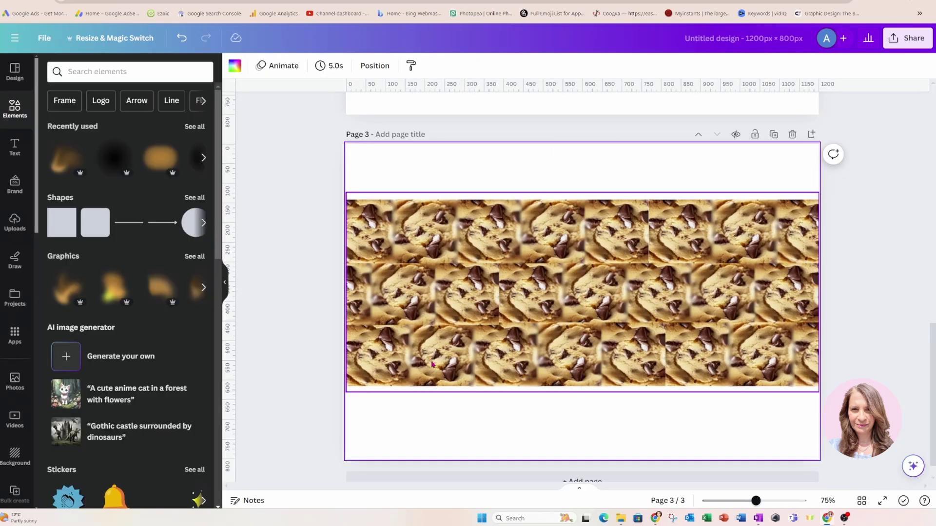
Search Apps for 'fontframe' and pick FontFrame from the suggestions
click(15, 336)
click(88, 74)
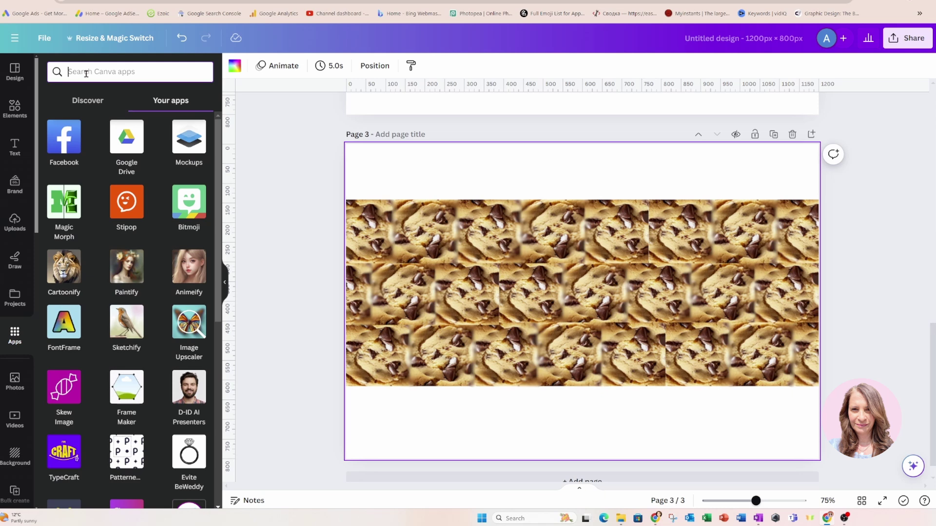
text(font)
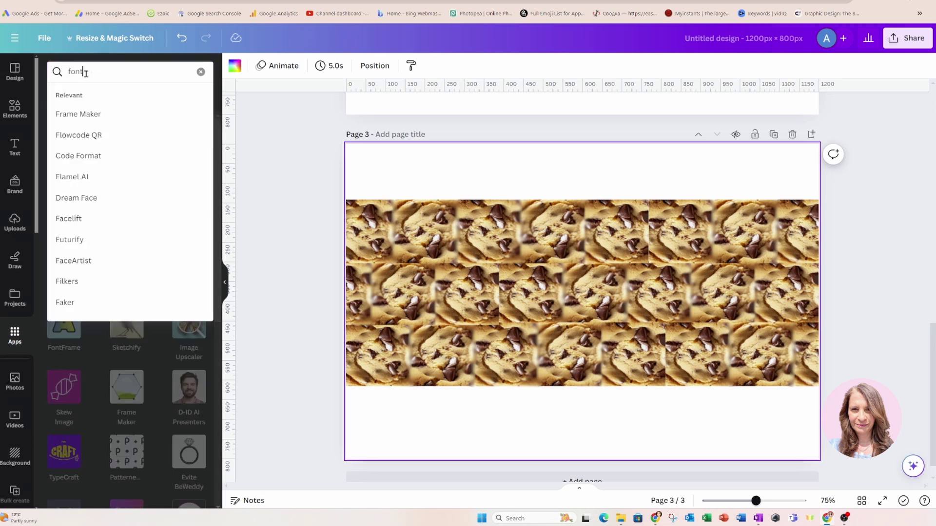
text(frame)
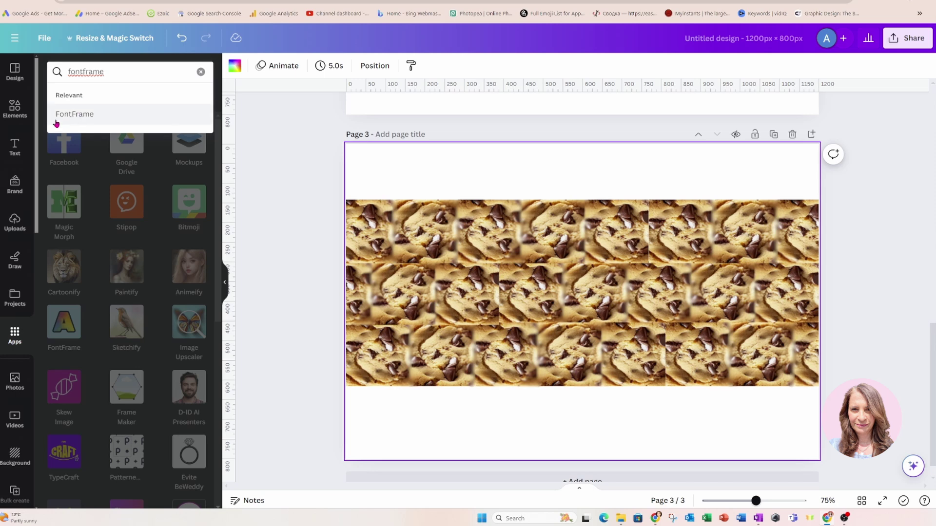
click(76, 115)
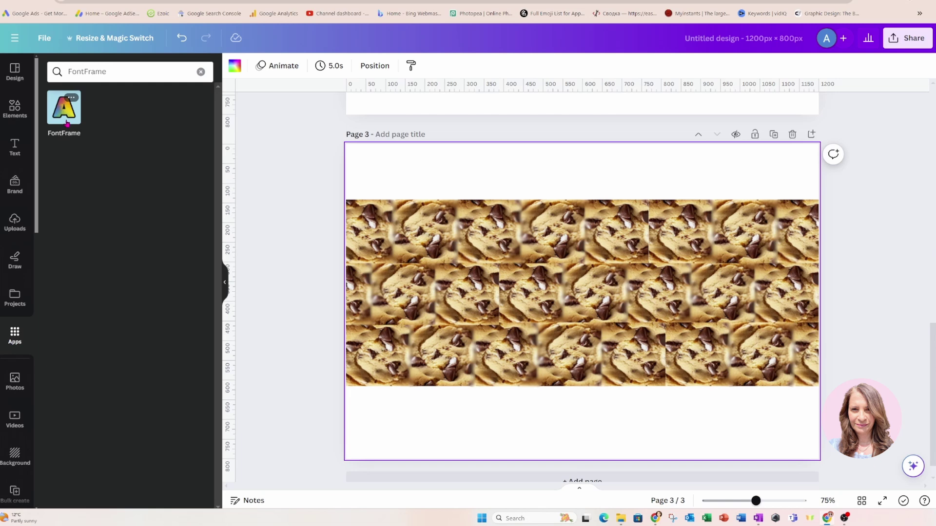
Launch FontFrame and use the selected cookie pattern as the 'hello world' lettering texture
click(63, 109)
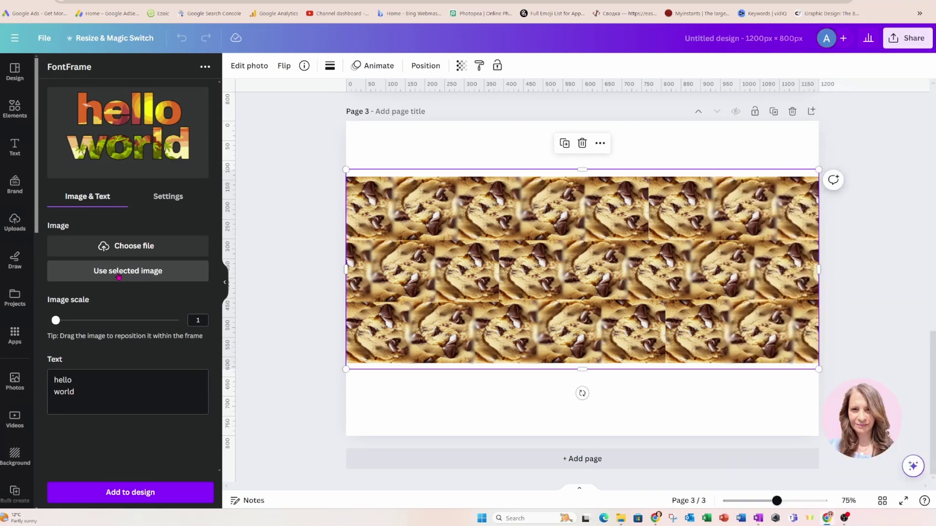
click(118, 277)
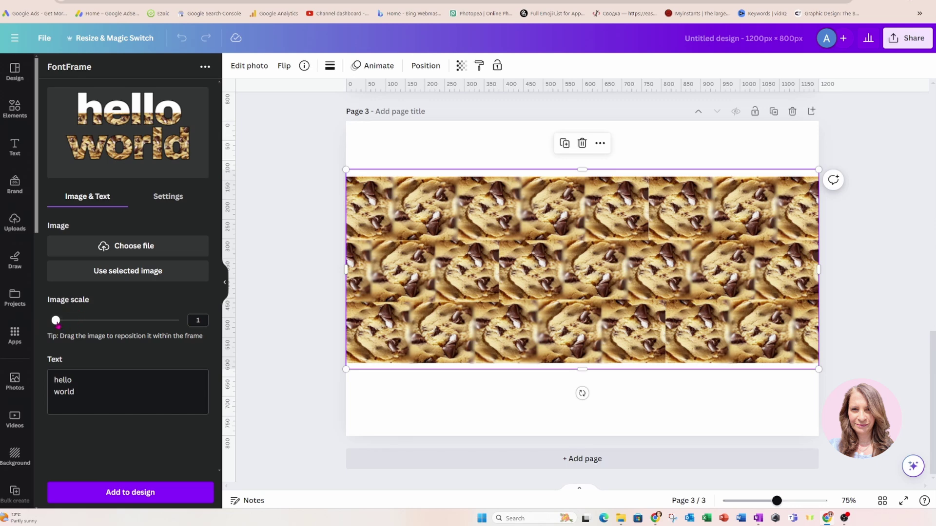
Set image scale to 1.1, replace 'hello world' with 'Cookie', and reposition the texture inside the letters
click(57, 323)
mouse_move(56, 320)
mouse_down()
mouse_move(117, 321)
mouse_move(59, 320)
mouse_up()
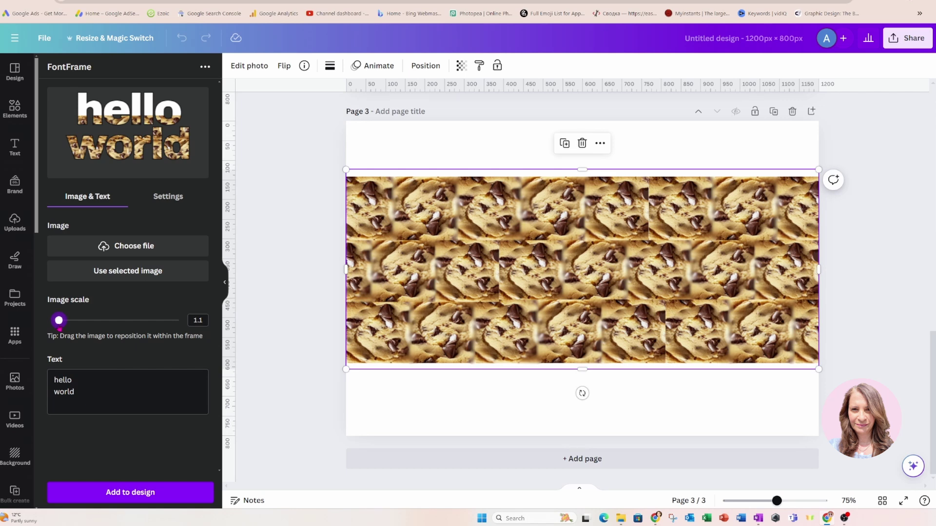
click(80, 393)
drag(80, 392, 47, 379)
text(Cookie)
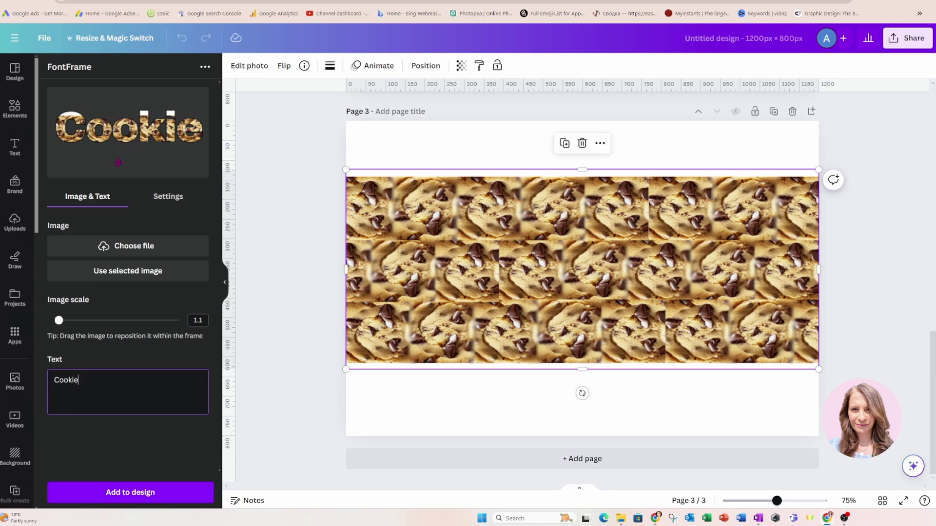
drag(119, 163, 119, 156)
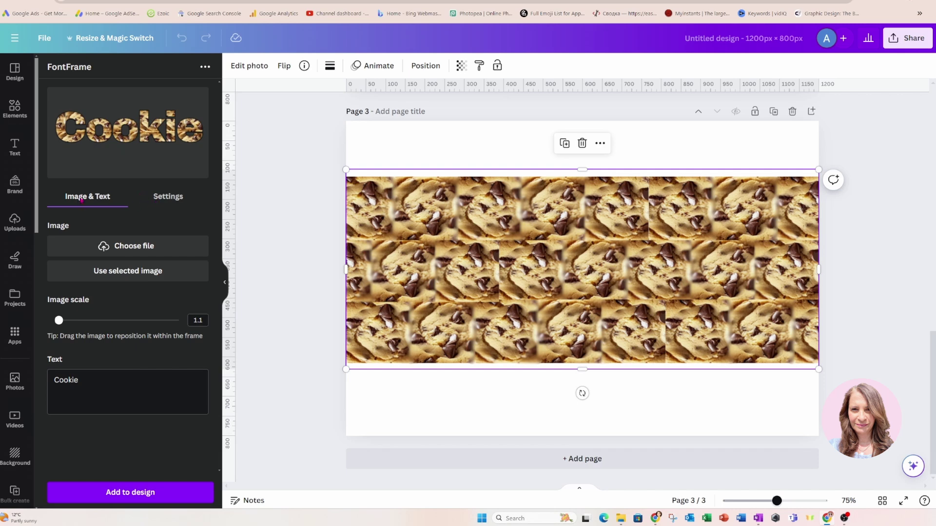
Pick Rubik Bubbles from the FontFrame Fonts list for the Cookie lettering
click(157, 202)
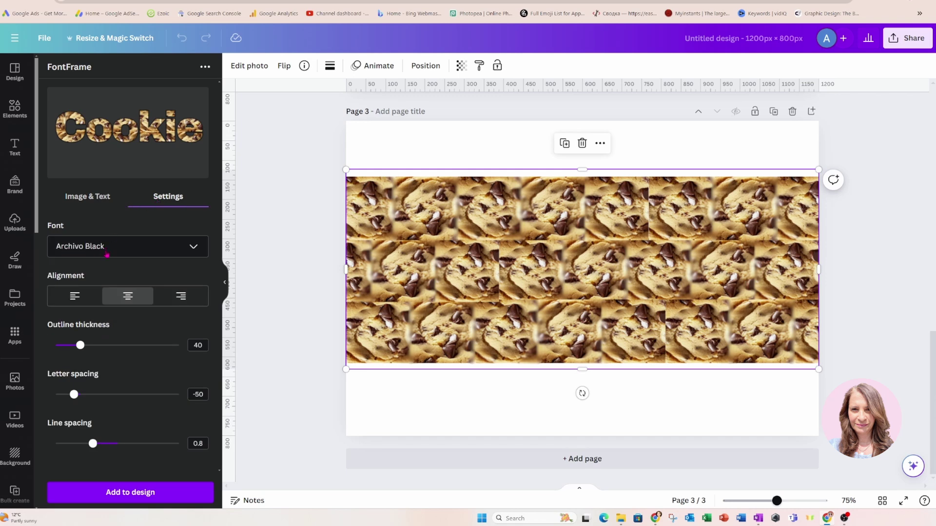
click(193, 248)
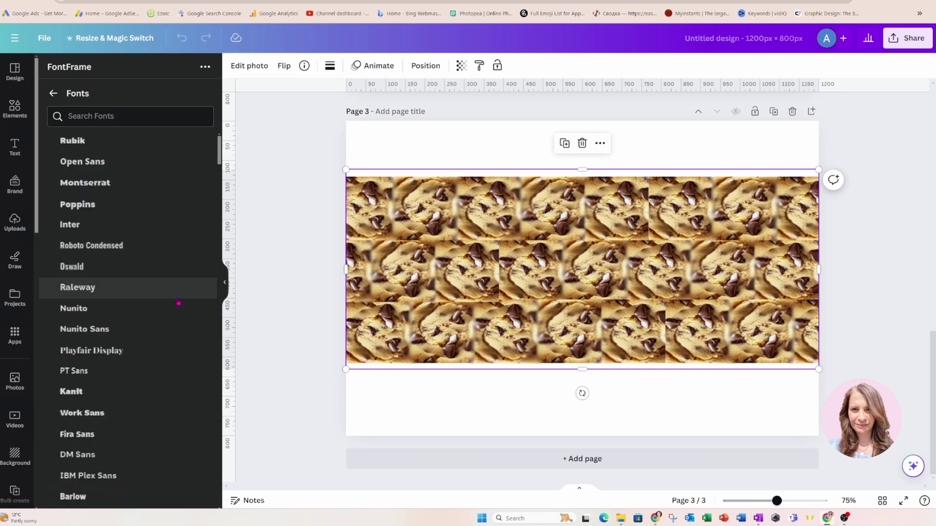
scroll(174, 307, down, 5)
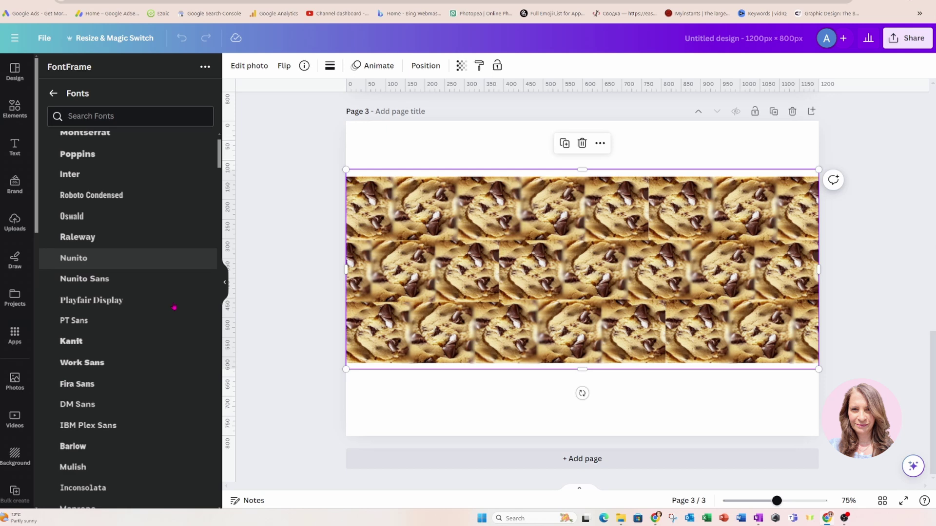
scroll(174, 307, down, 1)
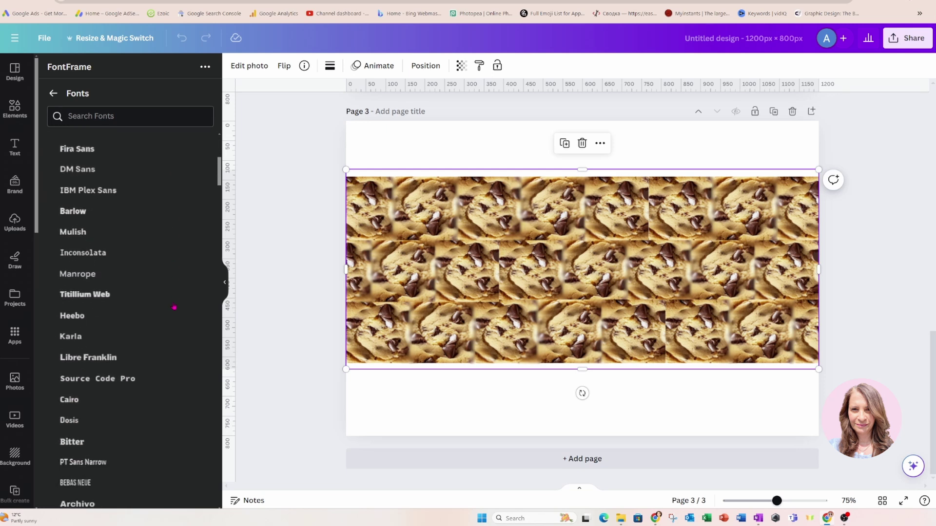
scroll(174, 307, down, 5)
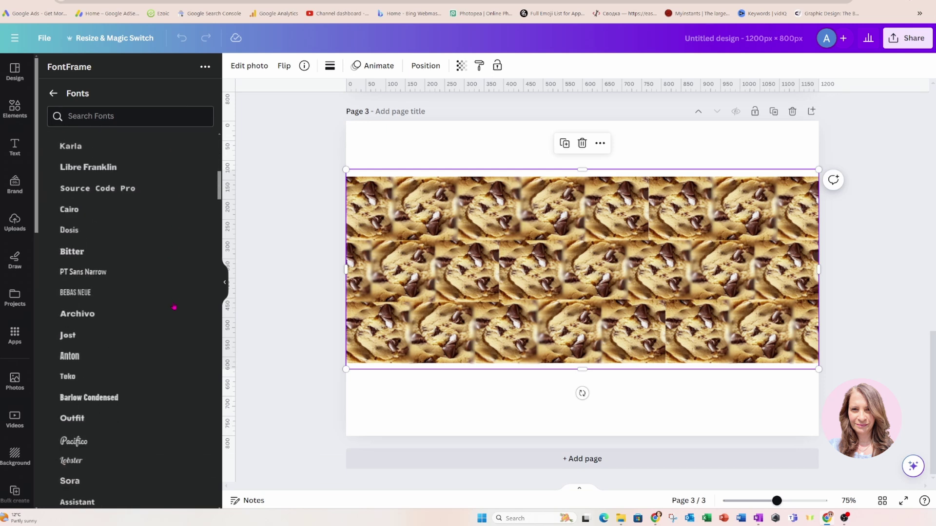
scroll(174, 307, down, 1)
scroll(175, 307, down, 20)
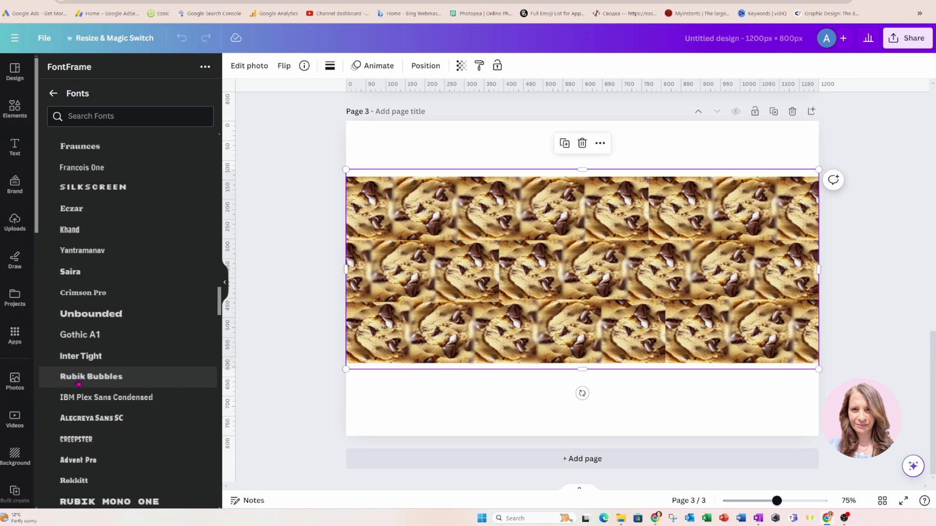
click(79, 383)
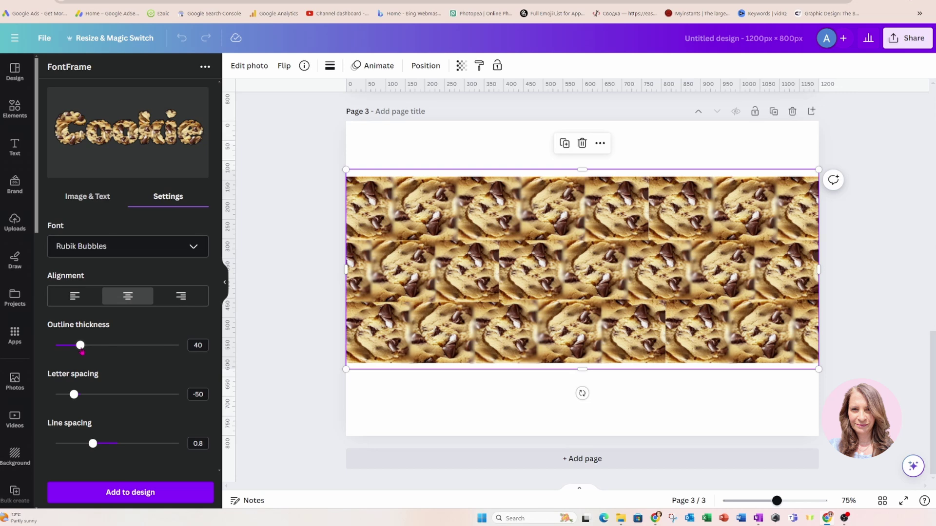
Set FontFrame outline thickness to 0 and letter spacing to 40
drag(82, 349, 44, 349)
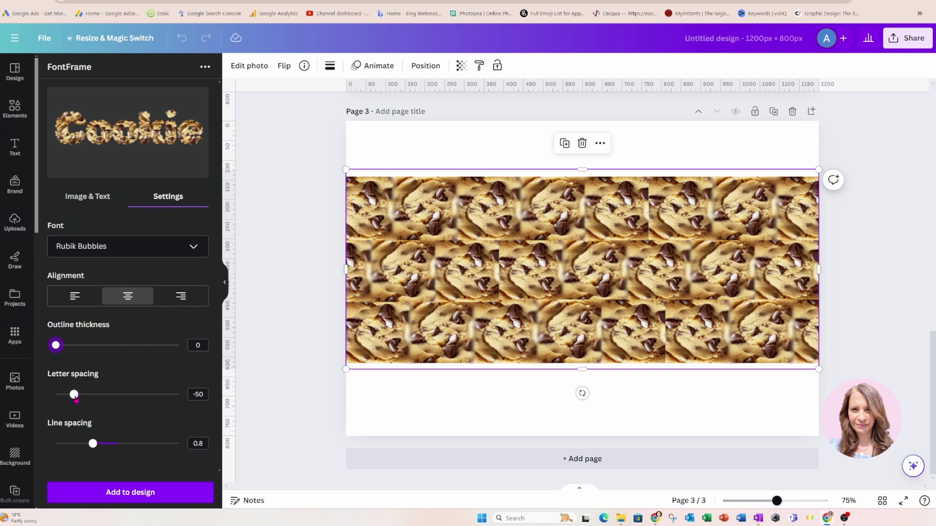
drag(76, 400, 87, 400)
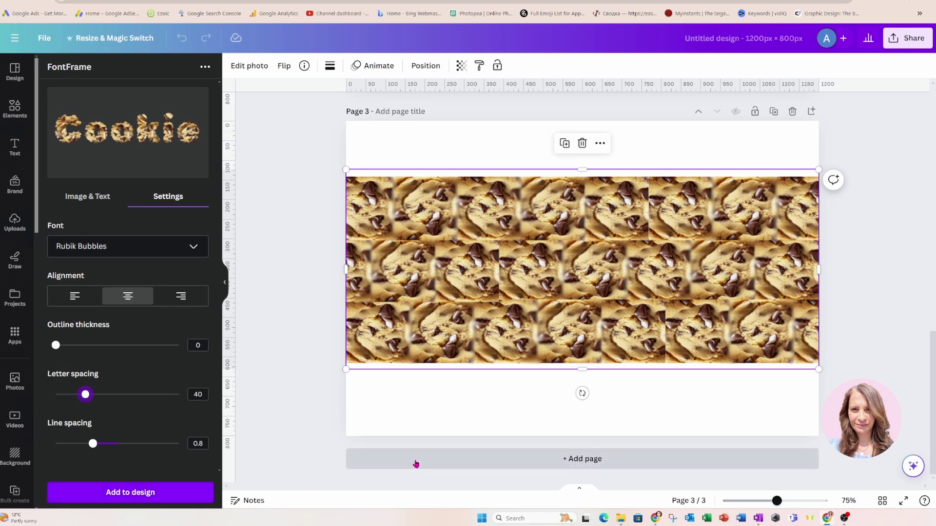
Add a blank page 4, place the Cookie lettering on it, trim its margins and enlarge it
click(416, 463)
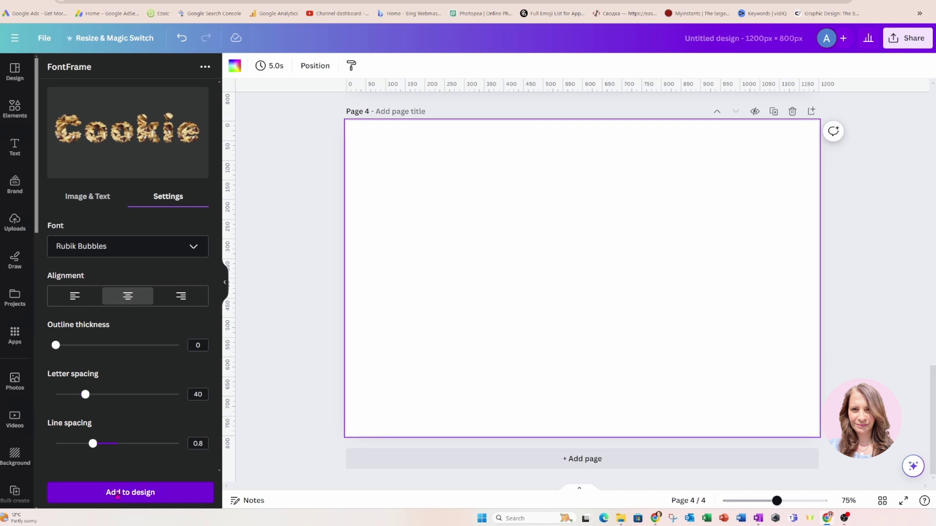
click(117, 494)
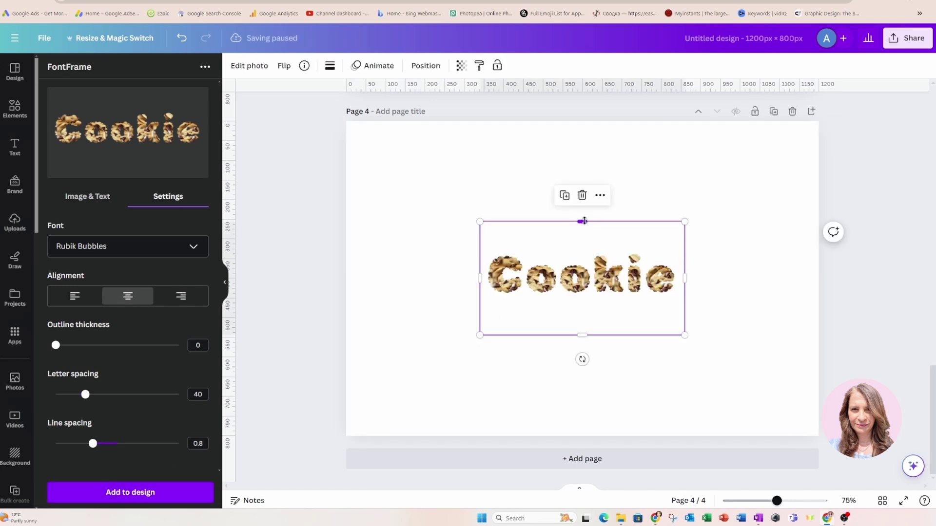
drag(584, 221, 583, 249)
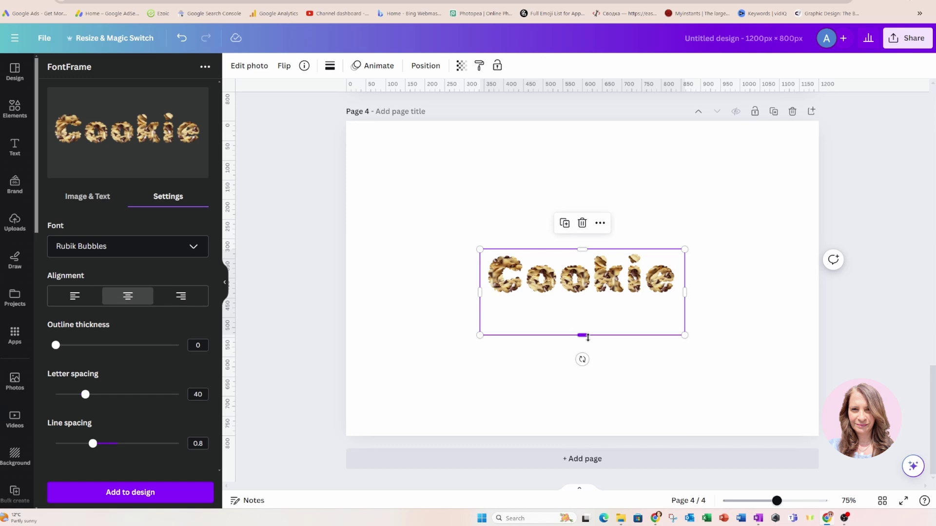
drag(588, 336, 582, 302)
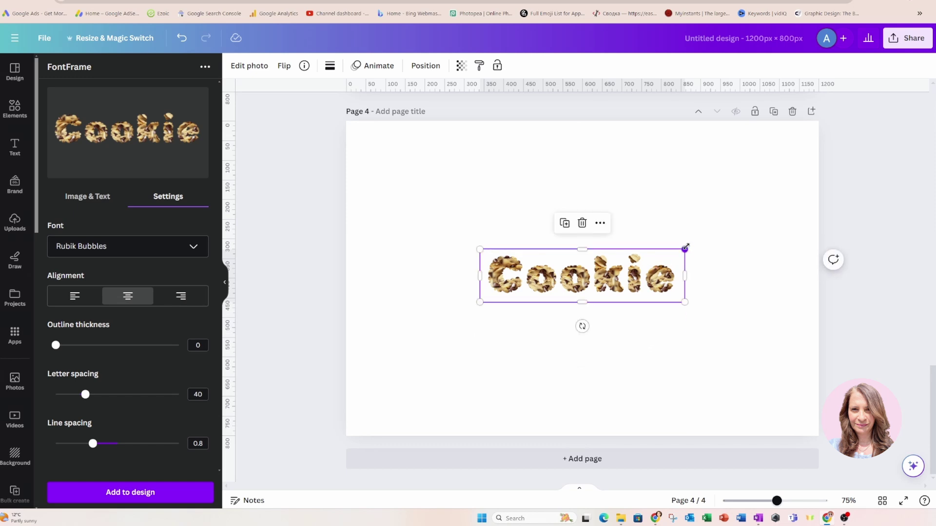
drag(685, 248, 783, 223)
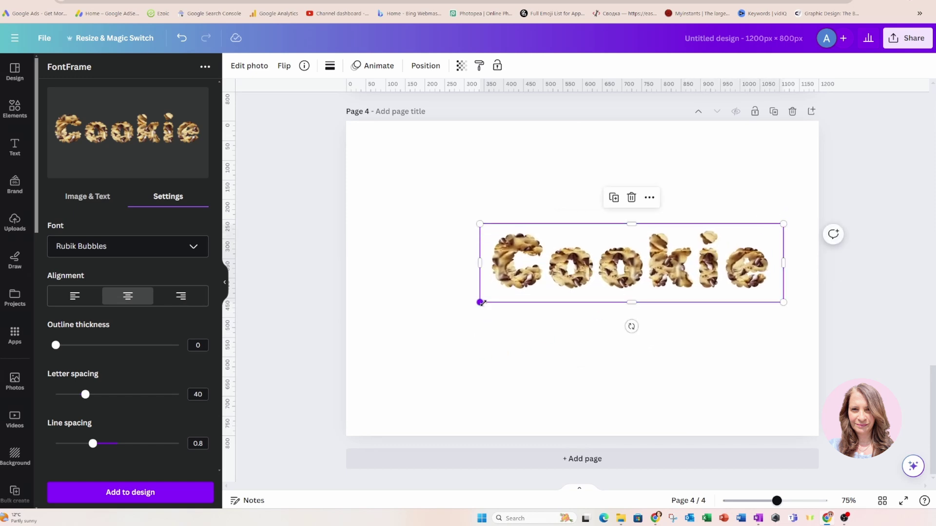
drag(481, 303, 390, 326)
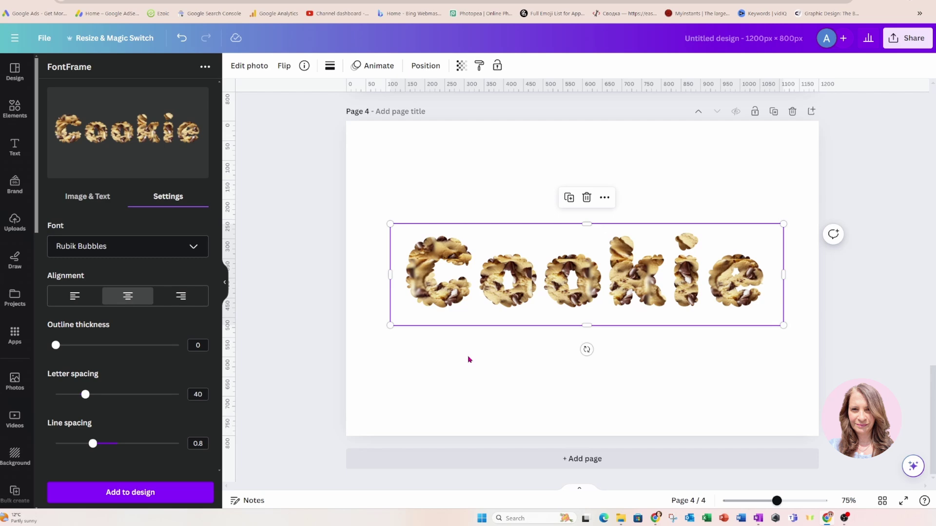
click(478, 361)
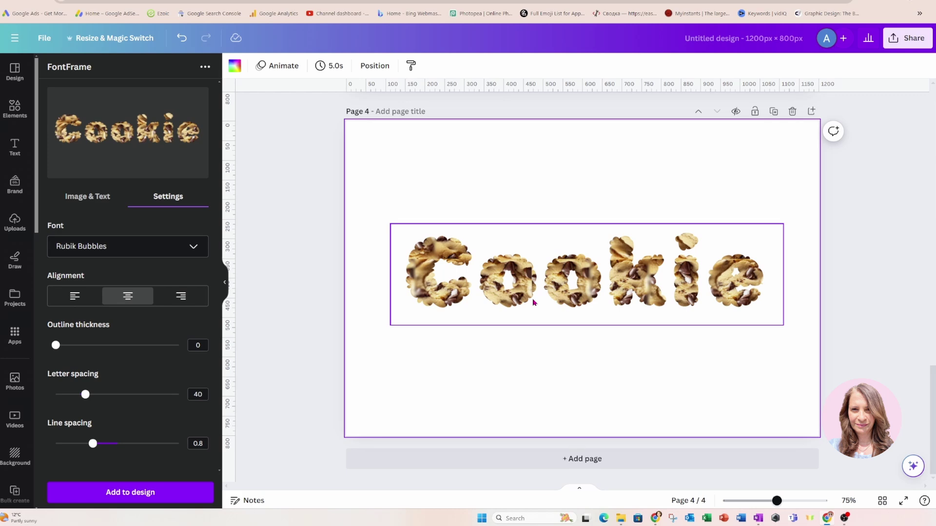
click(534, 303)
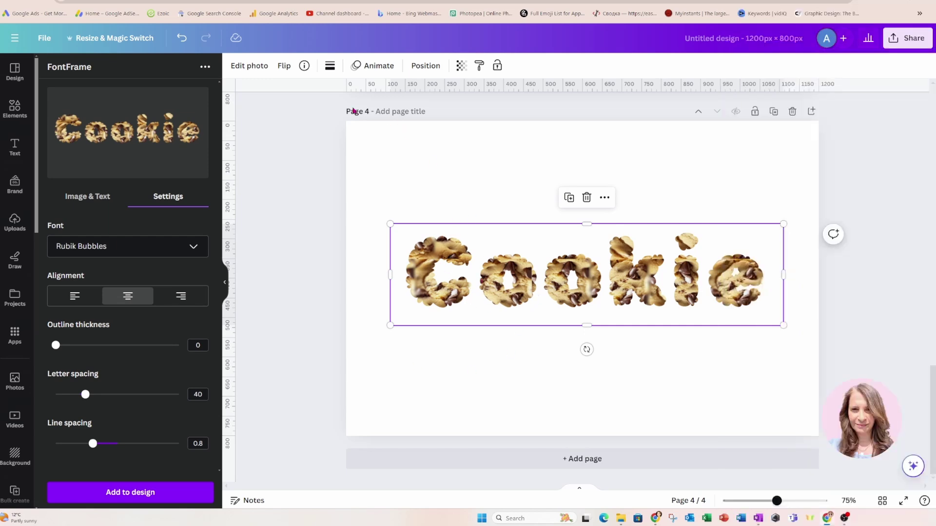
Apply an Outline shadow to the Cookie image through Edit photo > Shadows
click(258, 66)
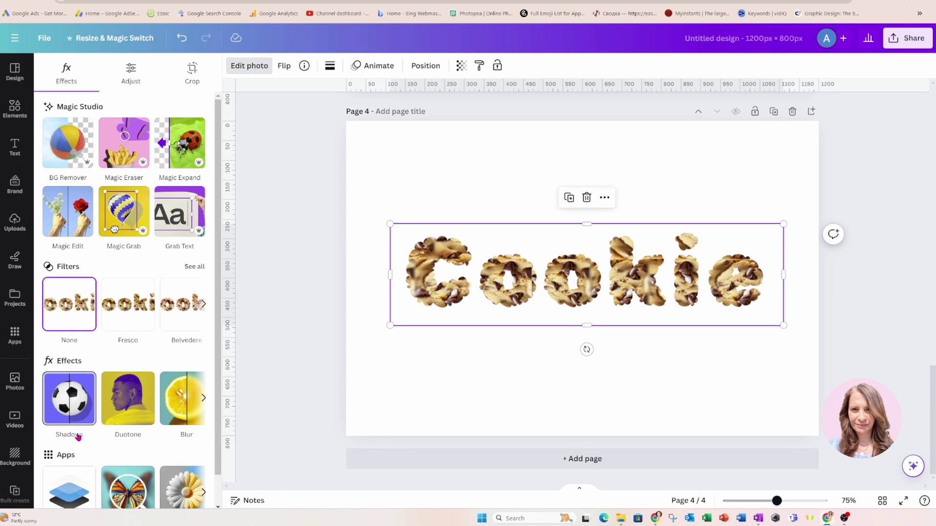
click(67, 406)
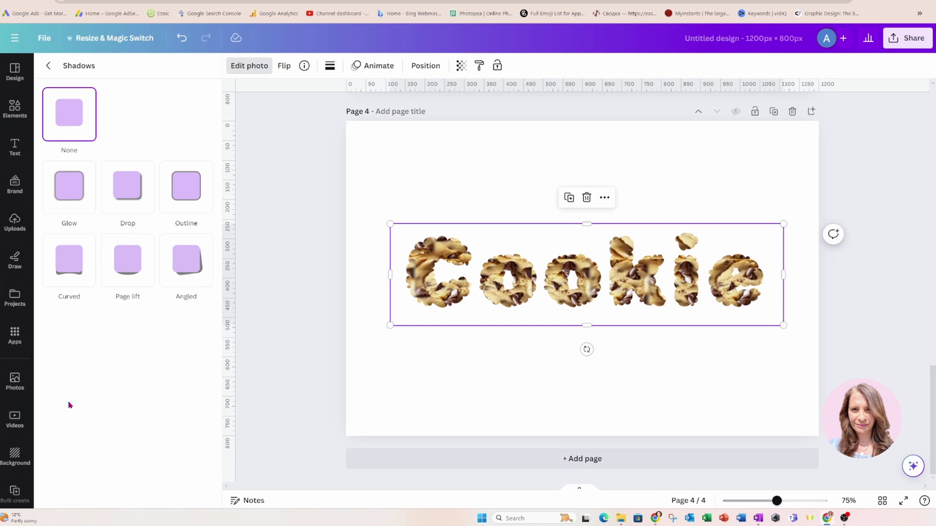
click(187, 188)
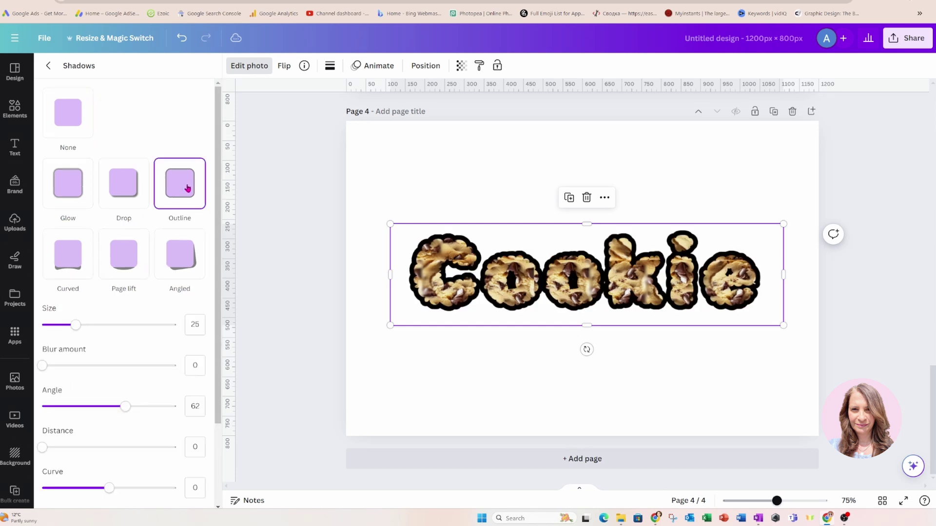
scroll(151, 351, down, 2)
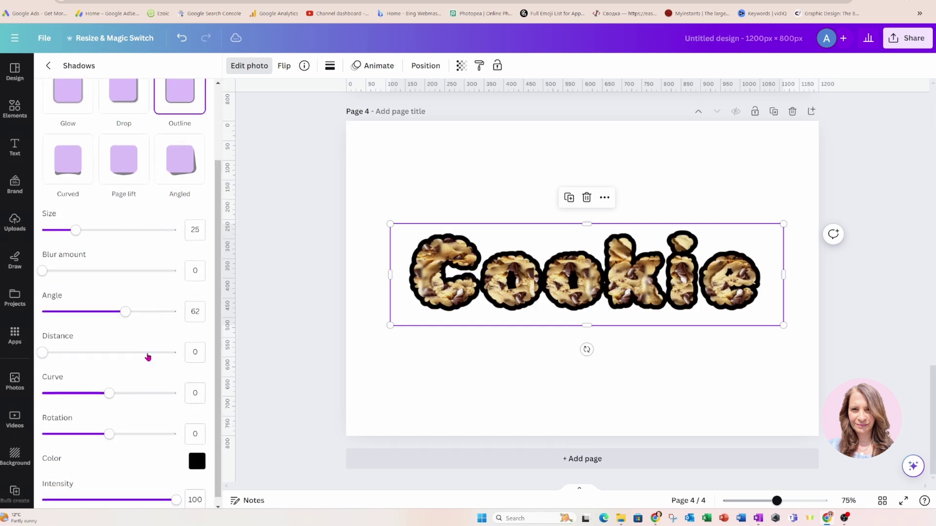
Make the outline white (#FFFFFF) at size 22, then deselect the word
click(197, 454)
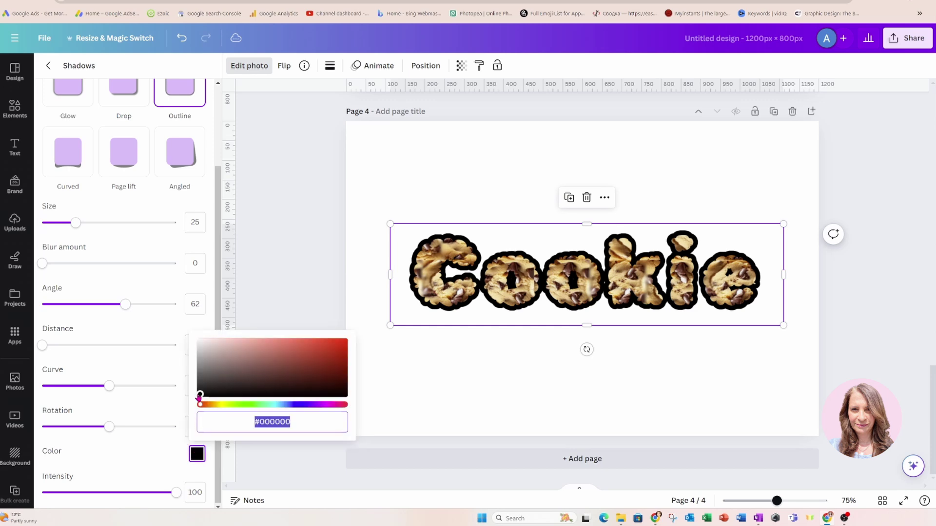
drag(199, 397, 186, 340)
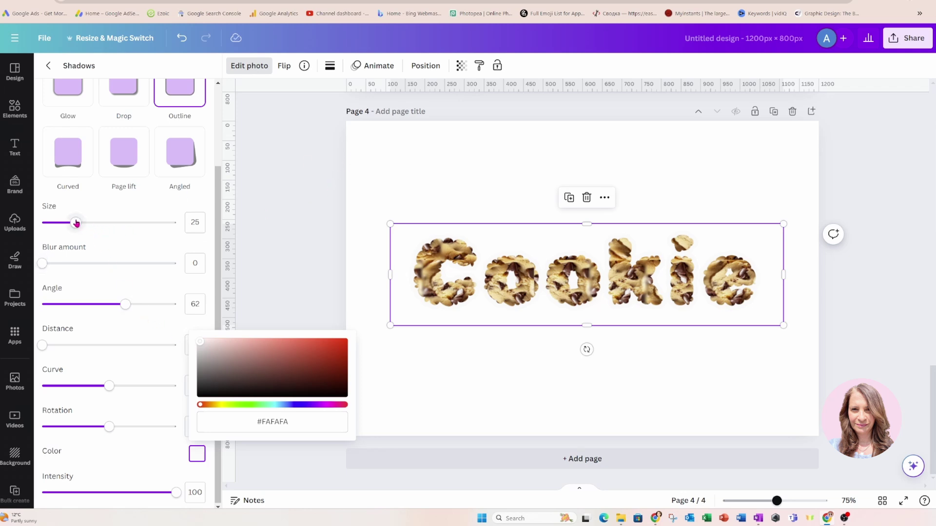
click(200, 347)
drag(200, 347, 200, 348)
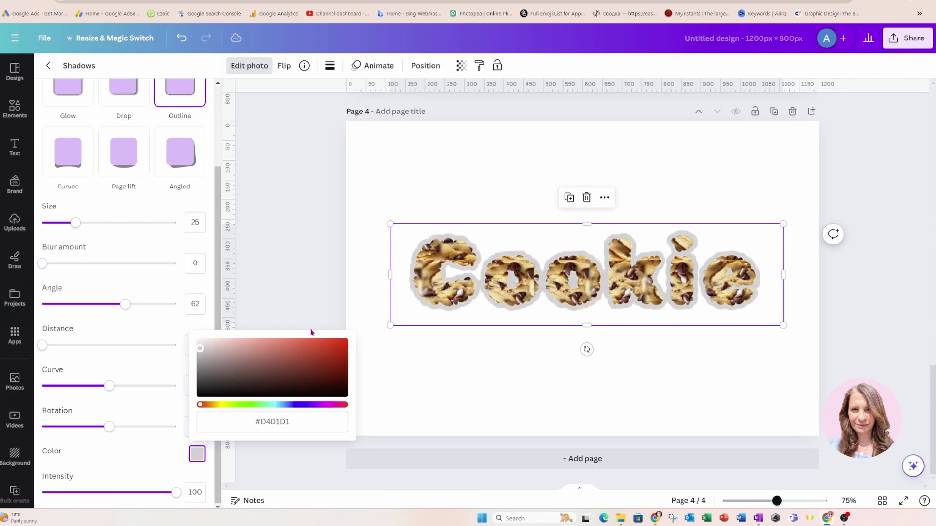
mouse_move(78, 224)
mouse_down()
mouse_move(90, 226)
mouse_move(72, 226)
mouse_up()
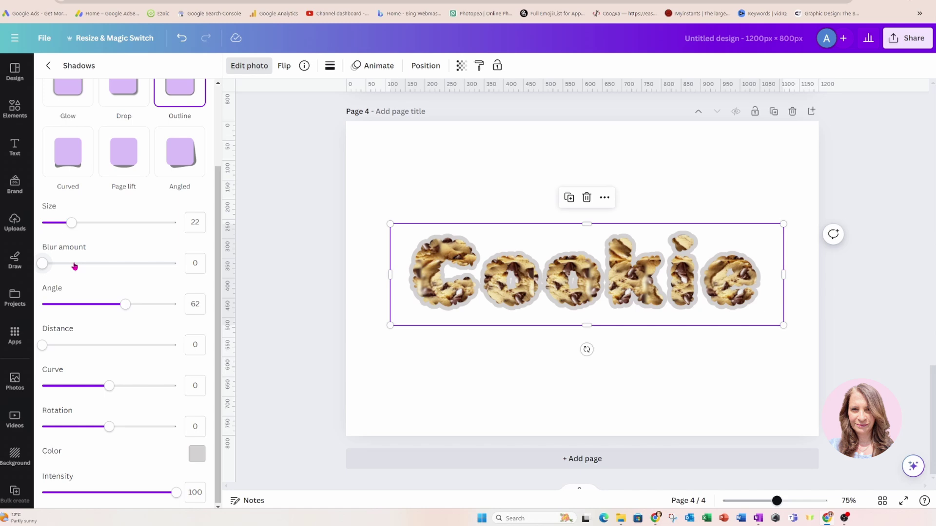
click(197, 454)
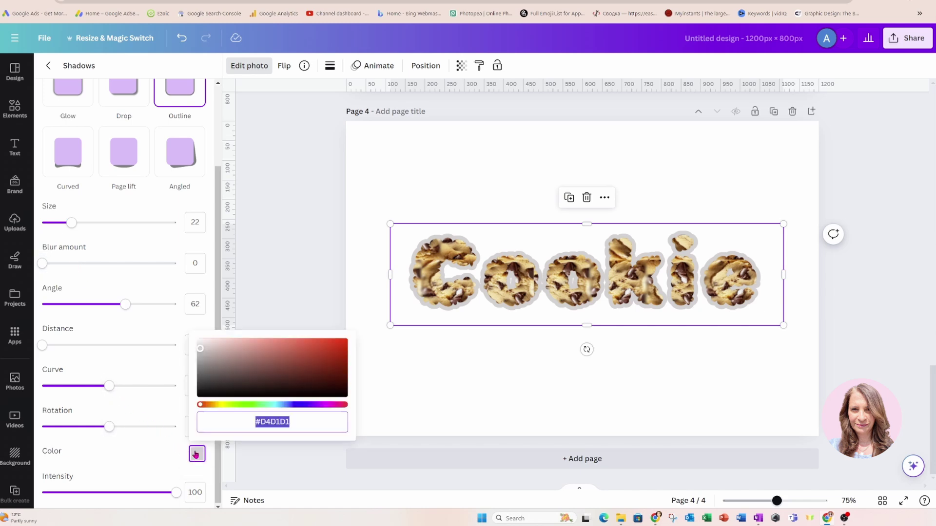
click(196, 341)
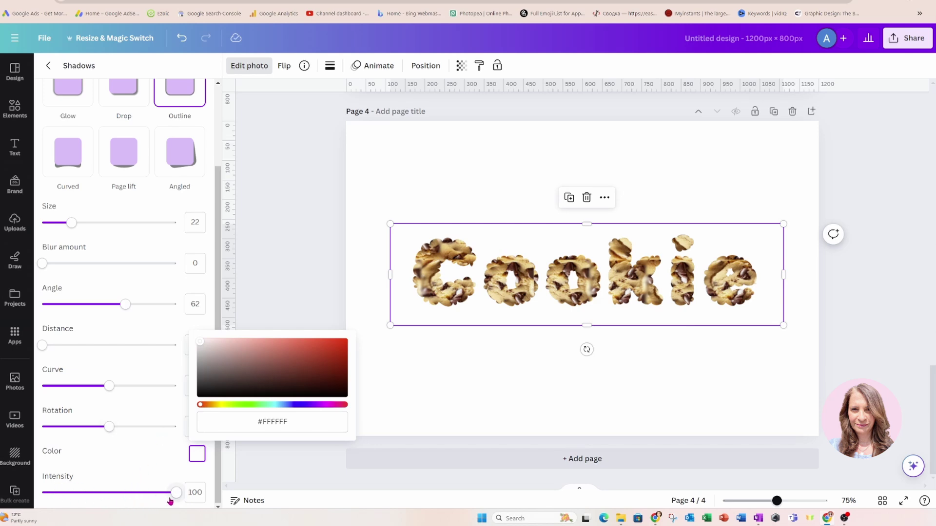
click(460, 151)
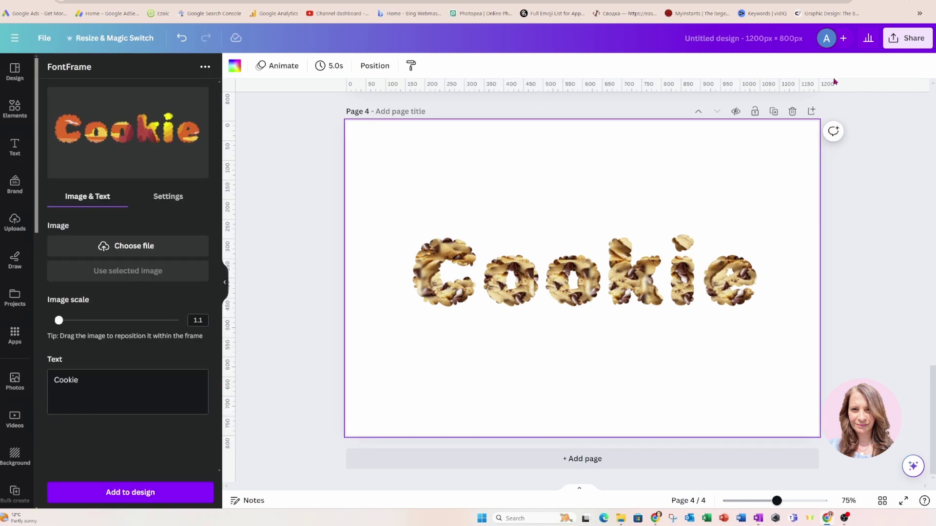
Download page 4 alone as a PNG with a transparent background via Share > Download
click(910, 39)
click(765, 302)
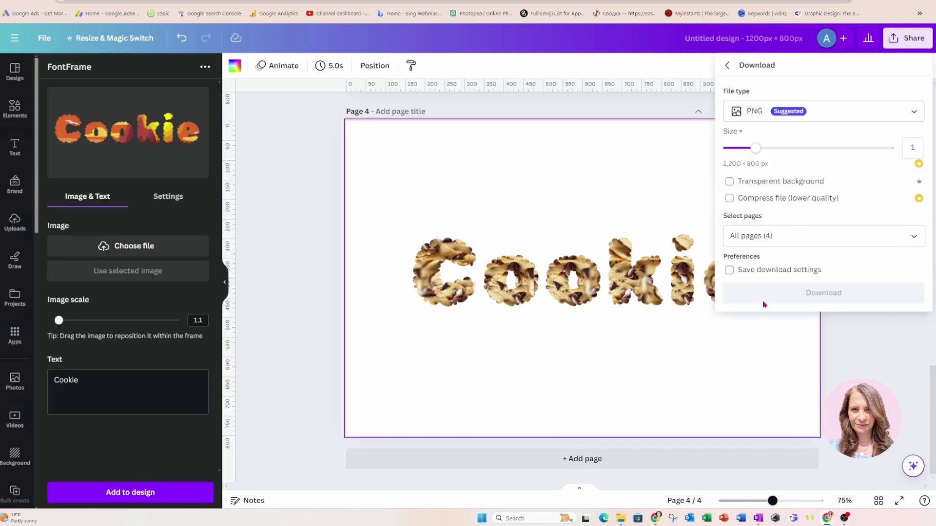
click(914, 239)
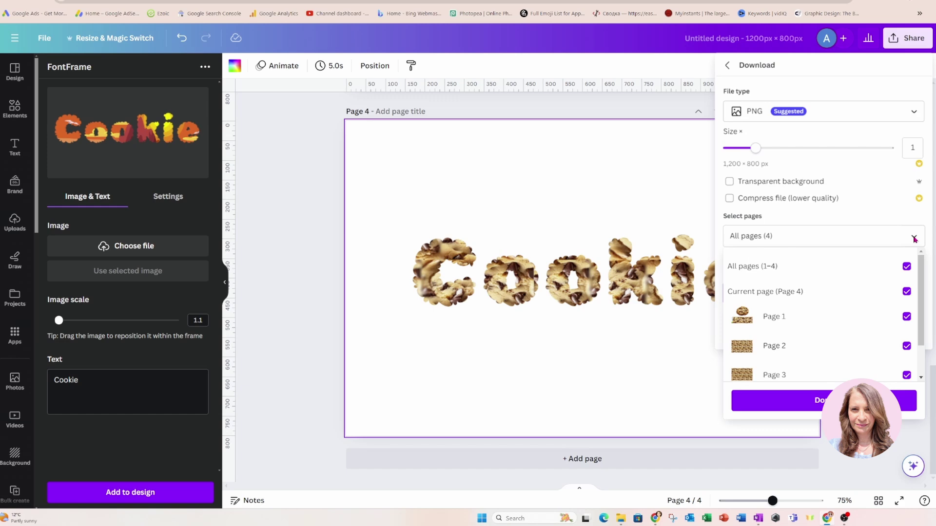
scroll(896, 337, down, 1)
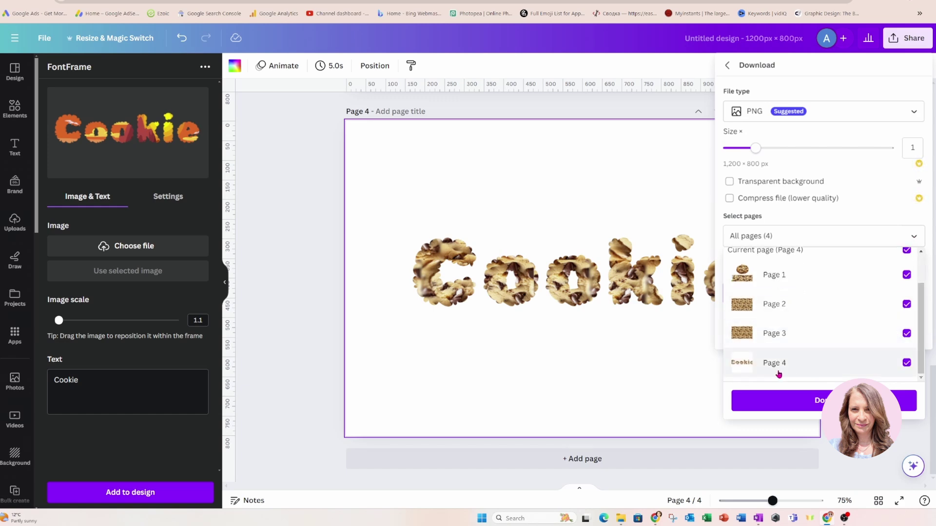
scroll(906, 303, up, 1)
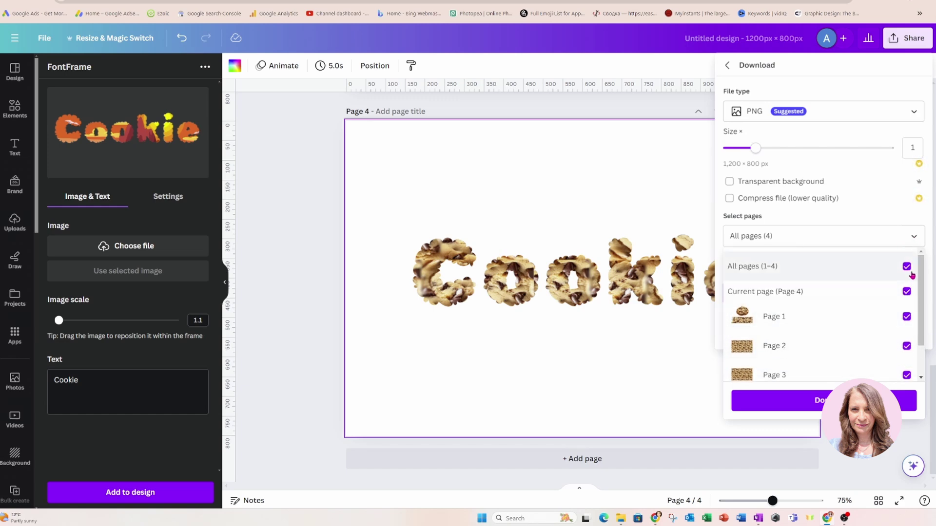
click(907, 262)
scroll(913, 351, down, 1)
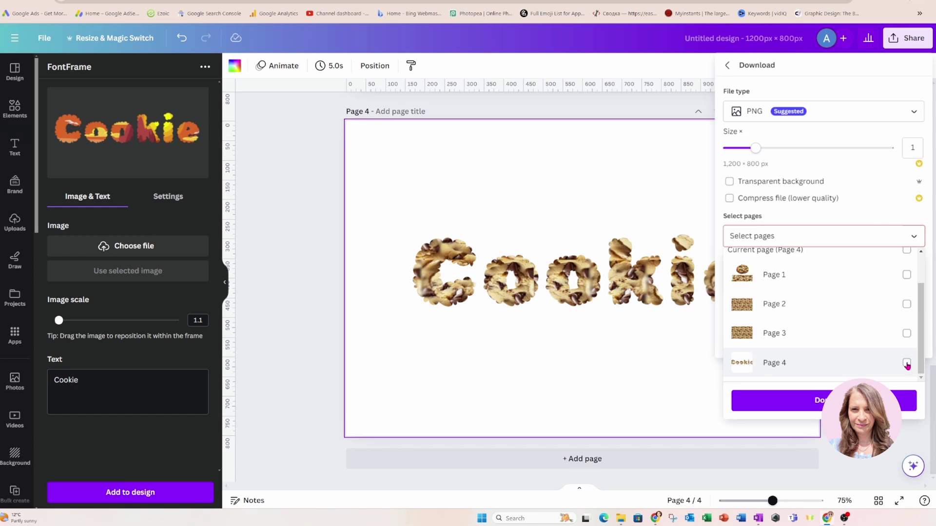
click(906, 363)
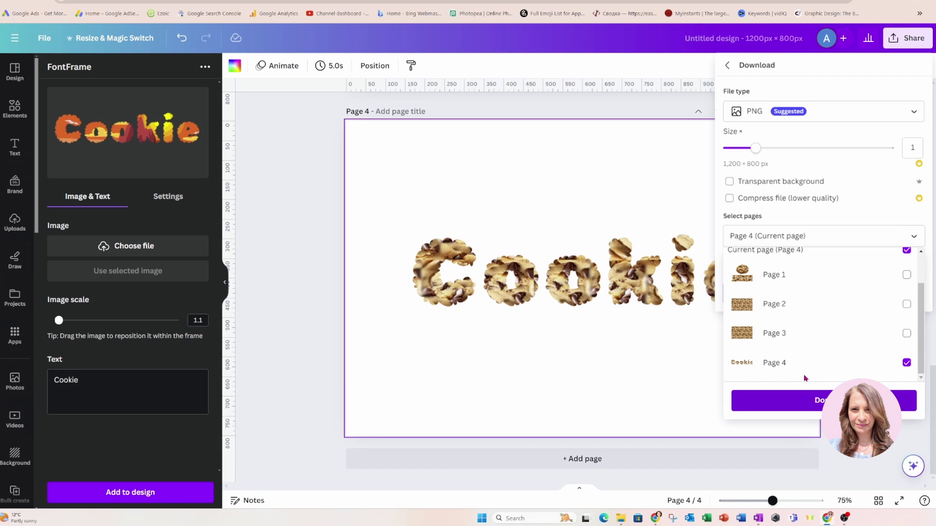
click(732, 182)
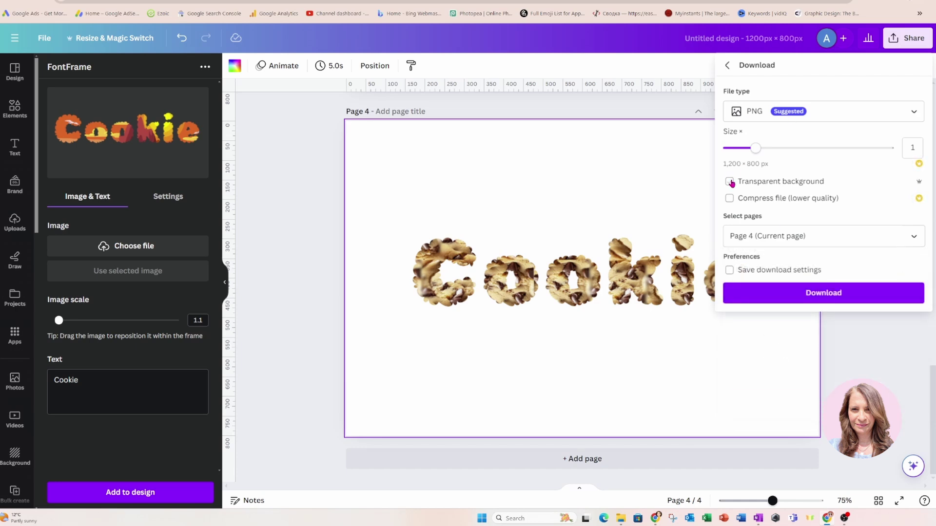
click(729, 183)
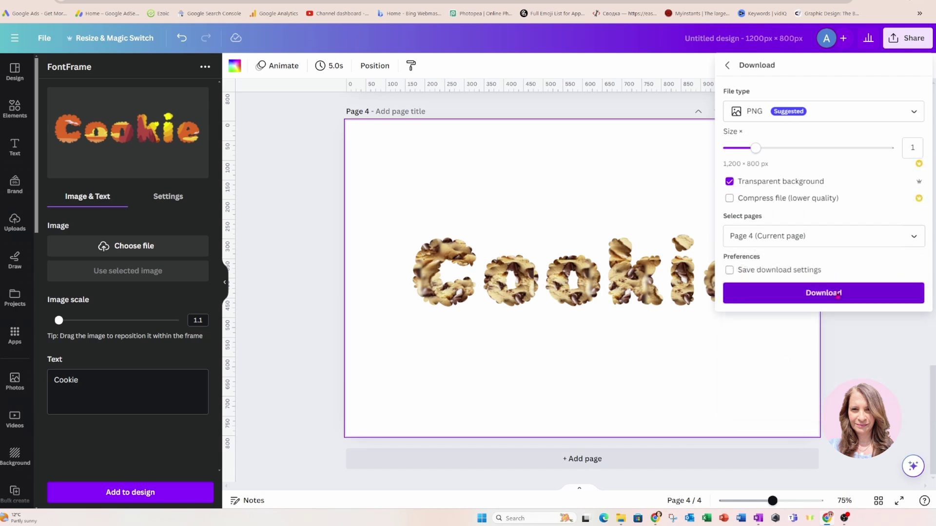
click(838, 293)
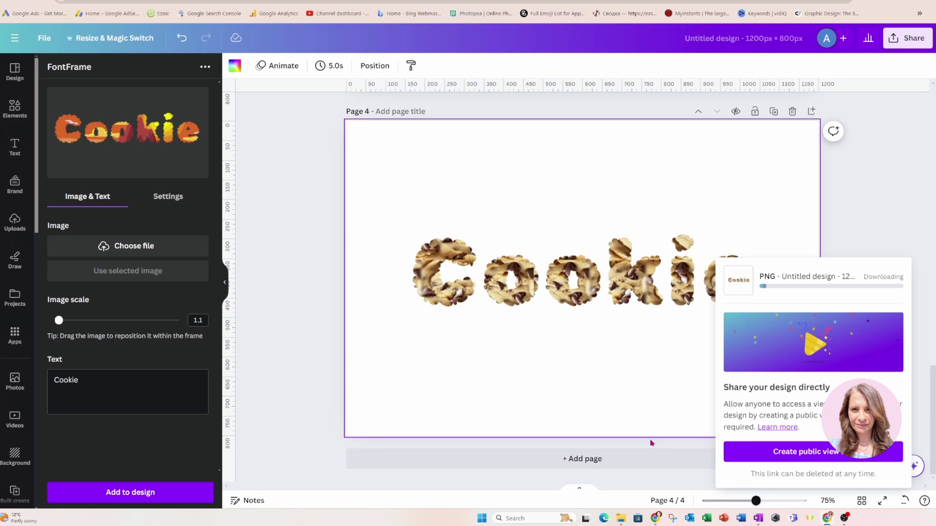
Add a new page with the transparent Cookie PNG, cropping away the empty space above and below it
click(629, 463)
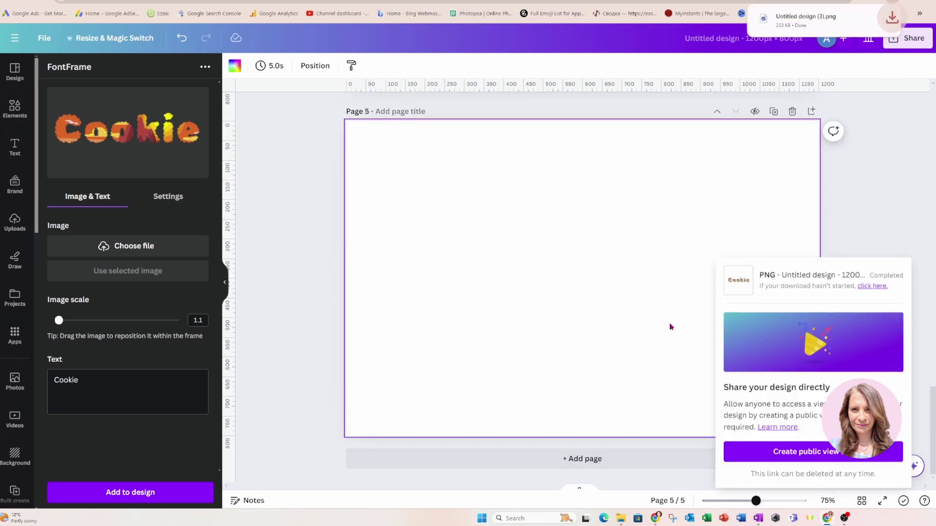
drag(790, 17, 564, 268)
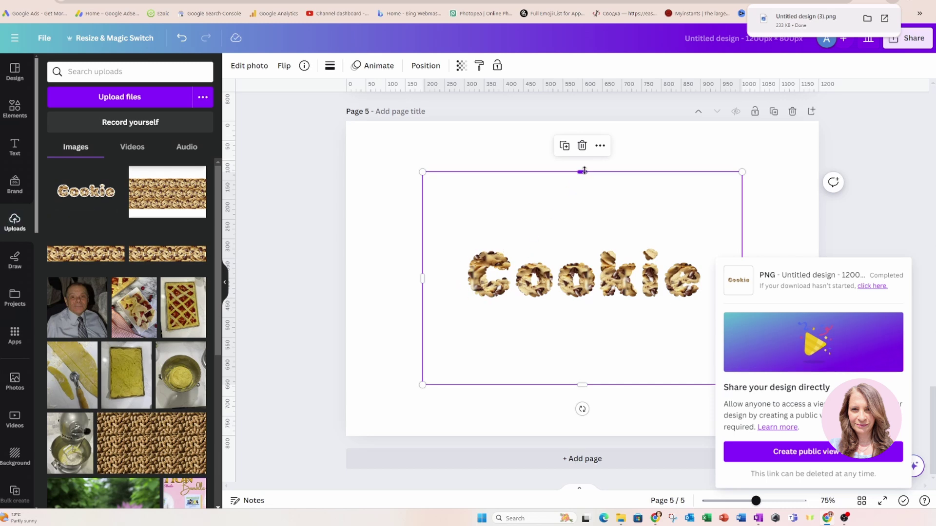
drag(584, 171, 583, 239)
drag(583, 380, 582, 316)
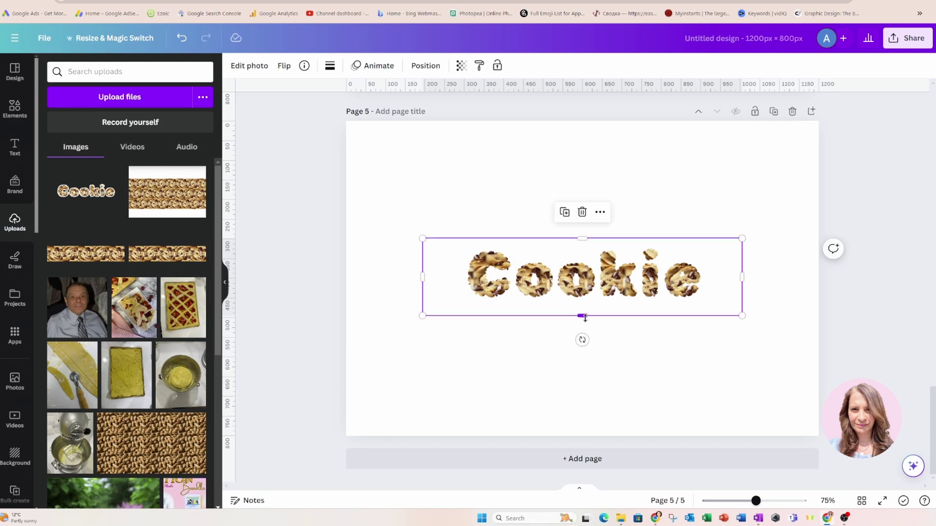
Give the Cookie image a black Outline shadow effect with size reduced from 25 to 7
click(249, 68)
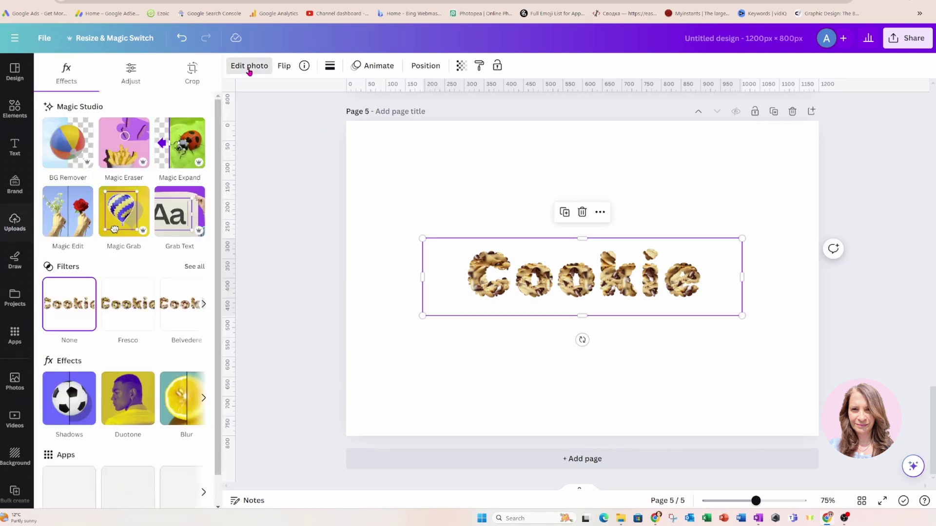
click(66, 402)
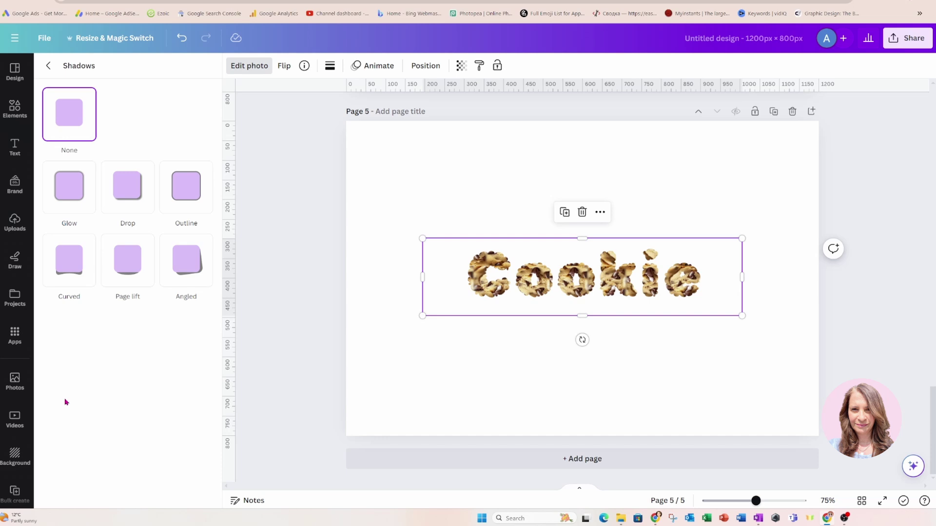
click(187, 191)
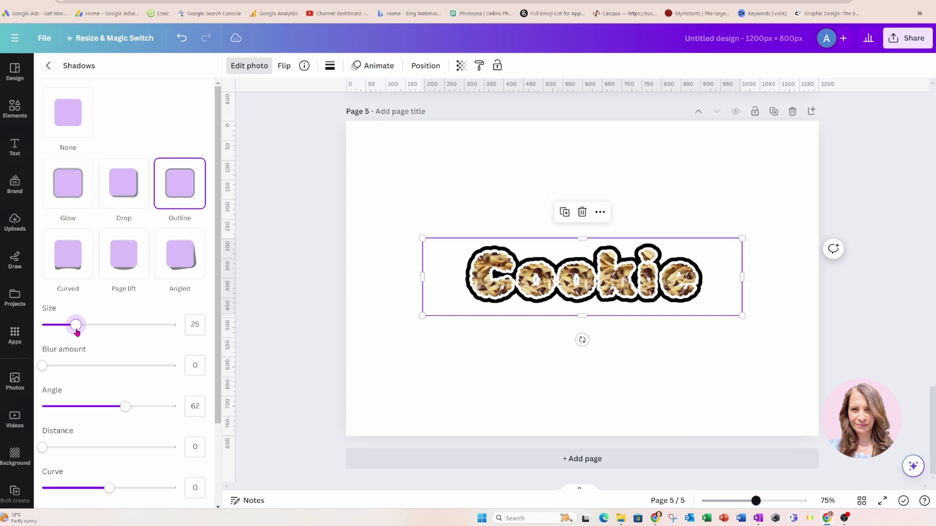
drag(76, 327, 51, 332)
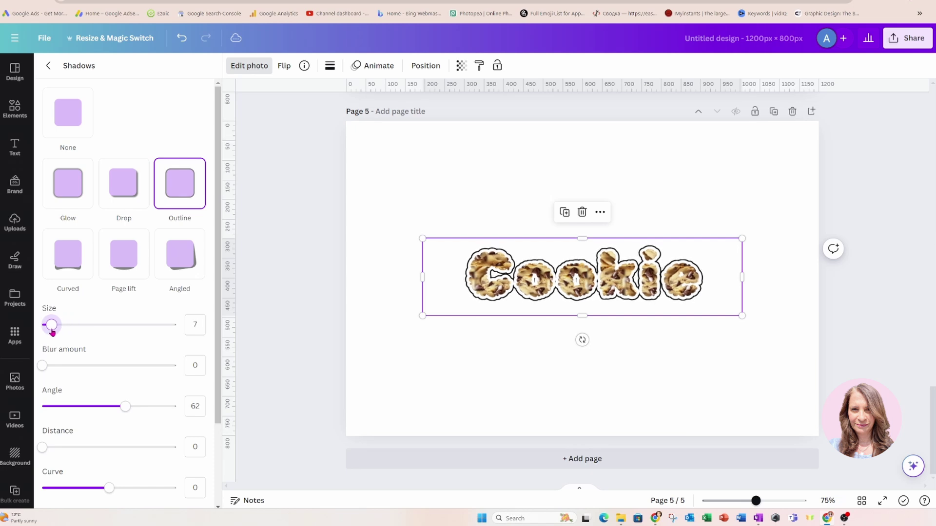
scroll(43, 366, down, 2)
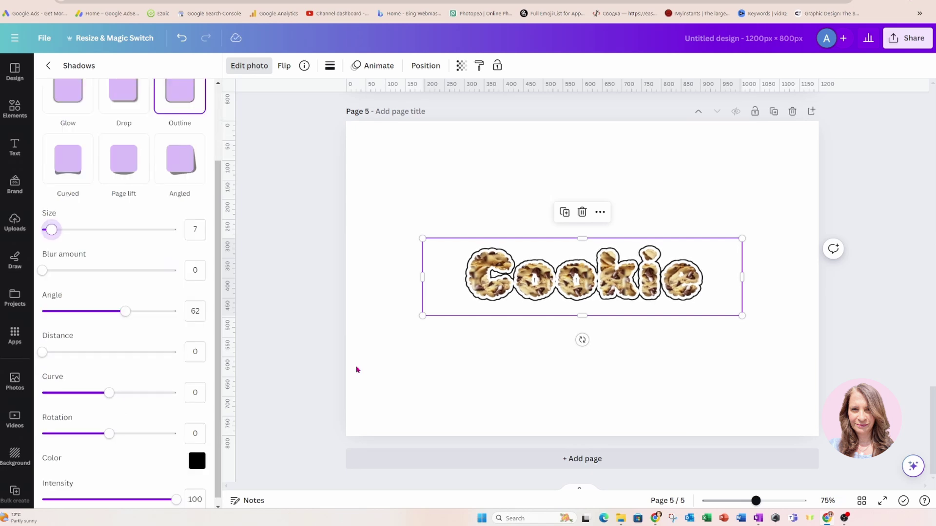
click(388, 352)
click(439, 292)
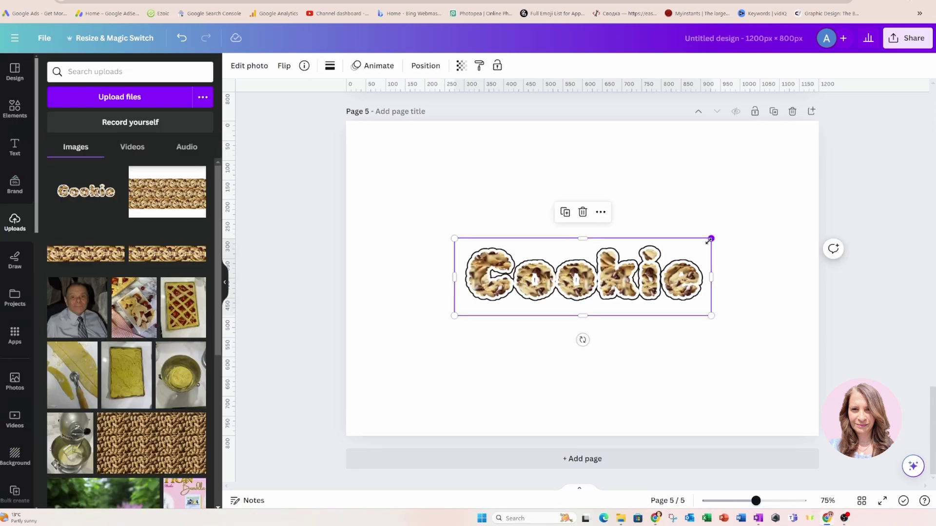
Scale the outlined Cookie sticker up to fill most of page 5 and centre it on the guides
drag(710, 239, 787, 215)
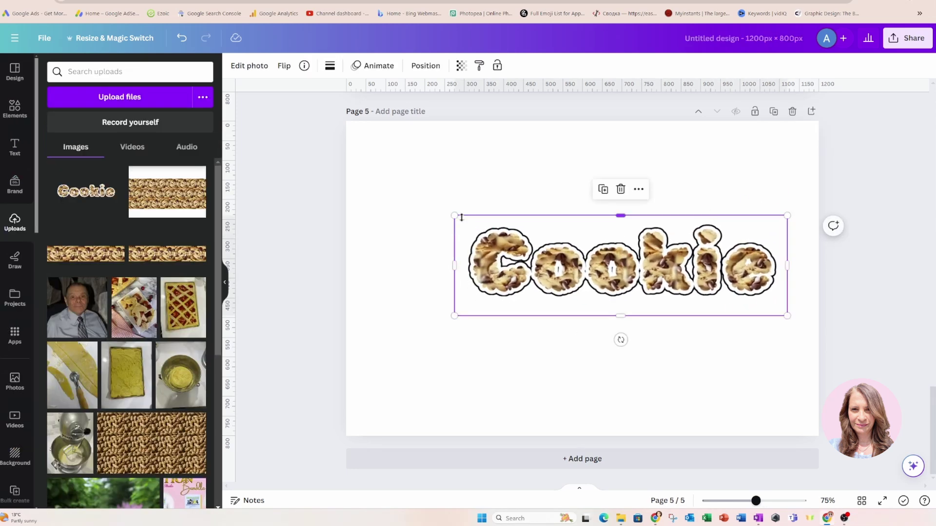
drag(456, 213, 369, 188)
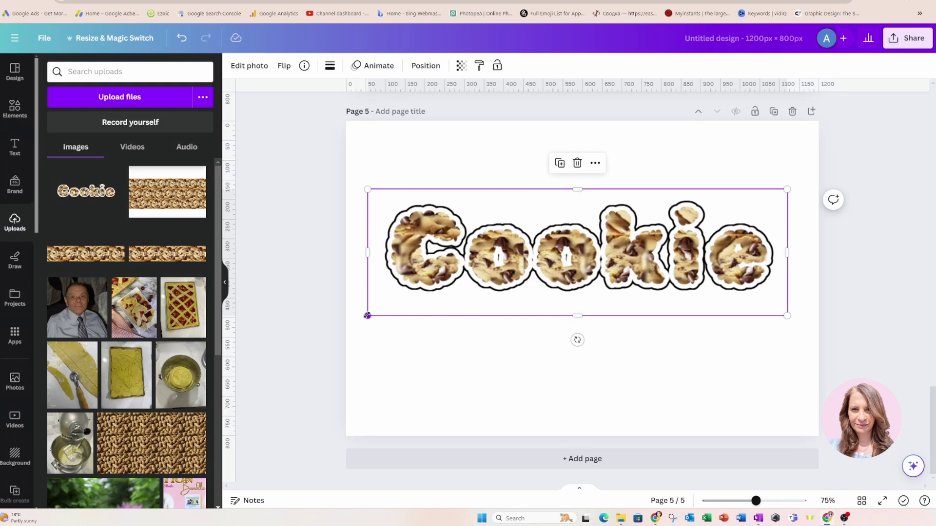
drag(367, 315, 360, 317)
drag(528, 269, 569, 311)
click(537, 380)
click(560, 310)
click(530, 383)
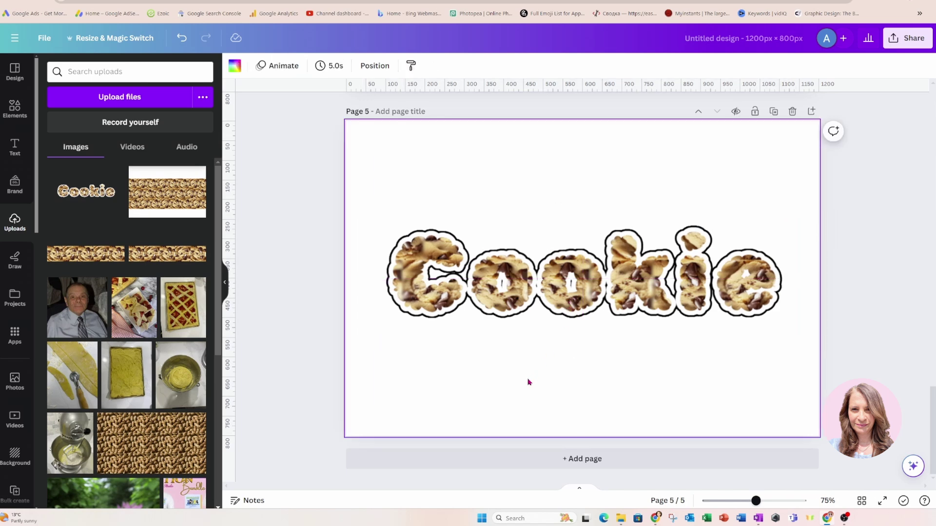